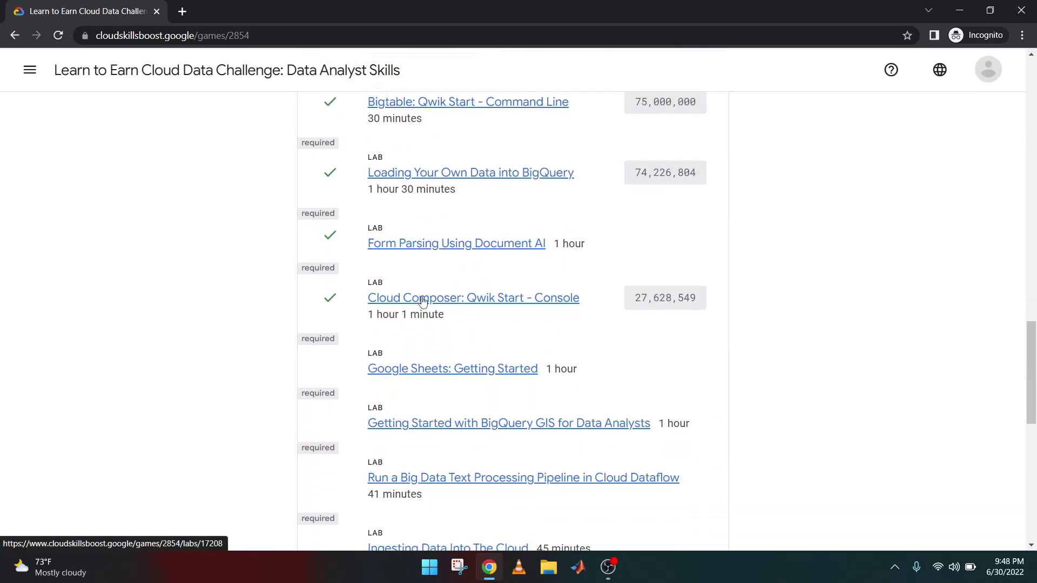
# Start the "Google Sheets: Getting Started" lab and open its Google Sheets sign-in page.
pyautogui.click(437, 381)
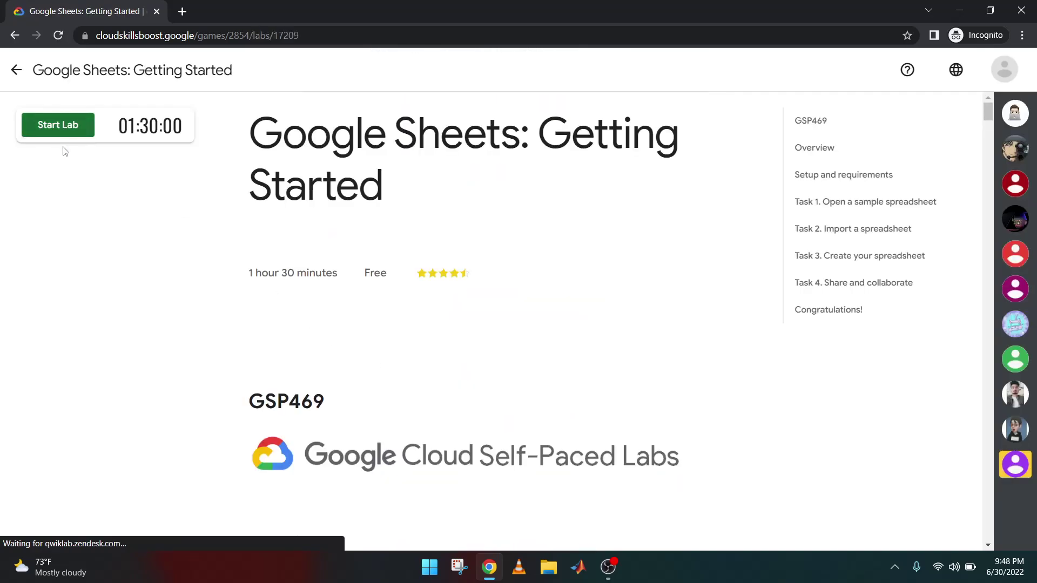
pyautogui.click(49, 129)
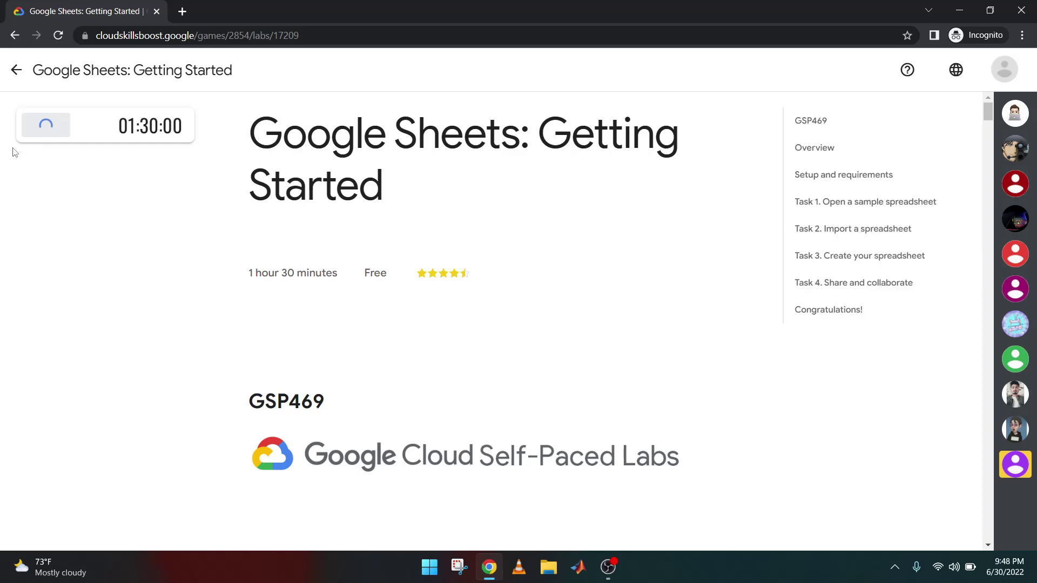
pyautogui.click(64, 222)
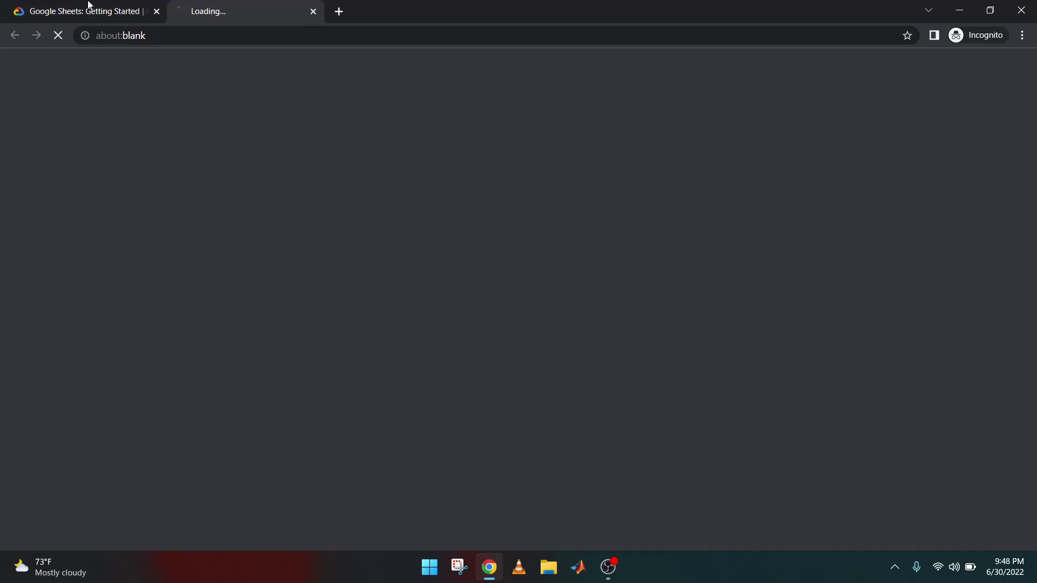
# Copy the lab's user email and submit it as another account on the Google sign-in page.
pyautogui.click(123, 9)
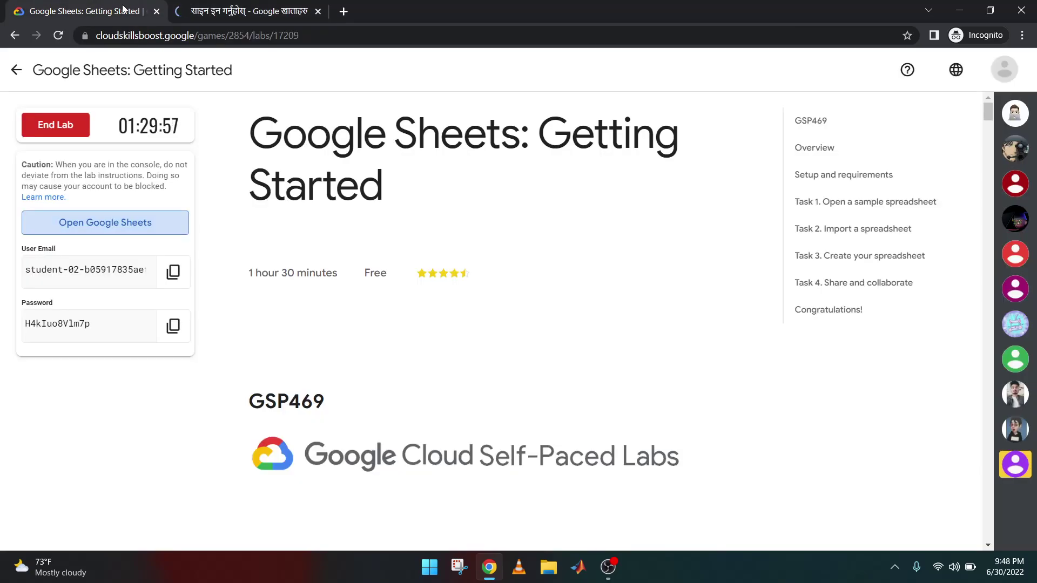
pyautogui.click(173, 271)
pyautogui.hotkey('ctrl', 'Tab')
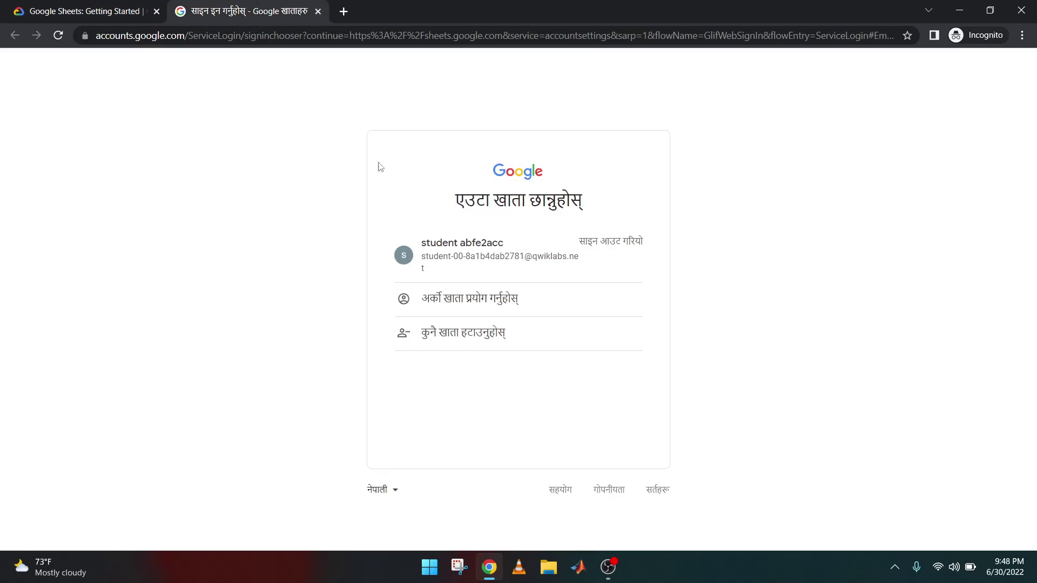
pyautogui.click(471, 311)
pyautogui.hotkey('ctrl', 'v')
pyautogui.click(628, 419)
# Complete the sign-in with the lab account's password and dismiss the Google Sheets welcome dialog.
pyautogui.hotkey('ctrl', 'Tab')
pyautogui.click(161, 325)
pyautogui.click(260, 12)
pyautogui.hotkey('ctrl', 'v')
pyautogui.click(612, 374)
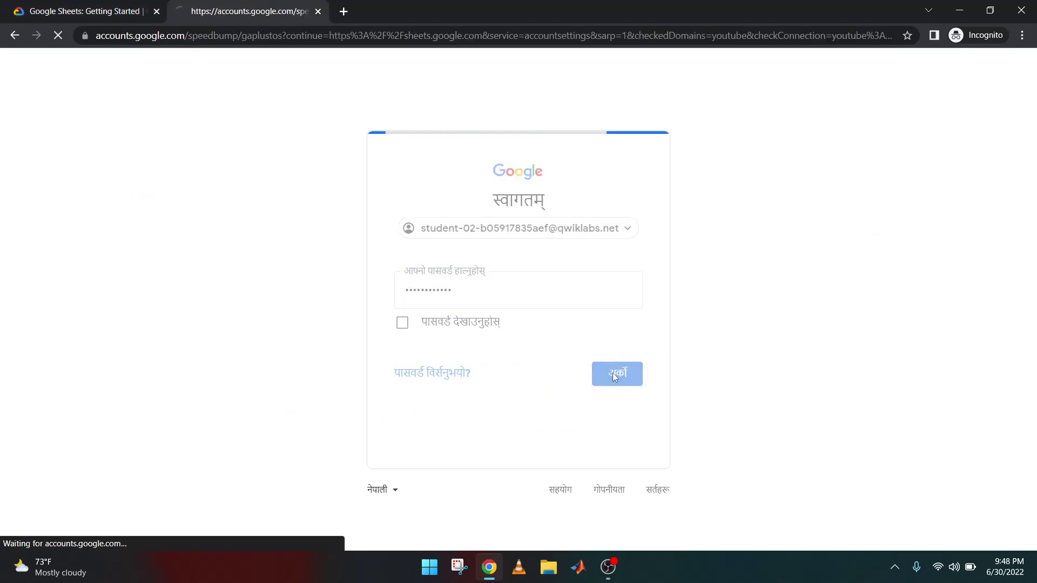
pyautogui.click(552, 420)
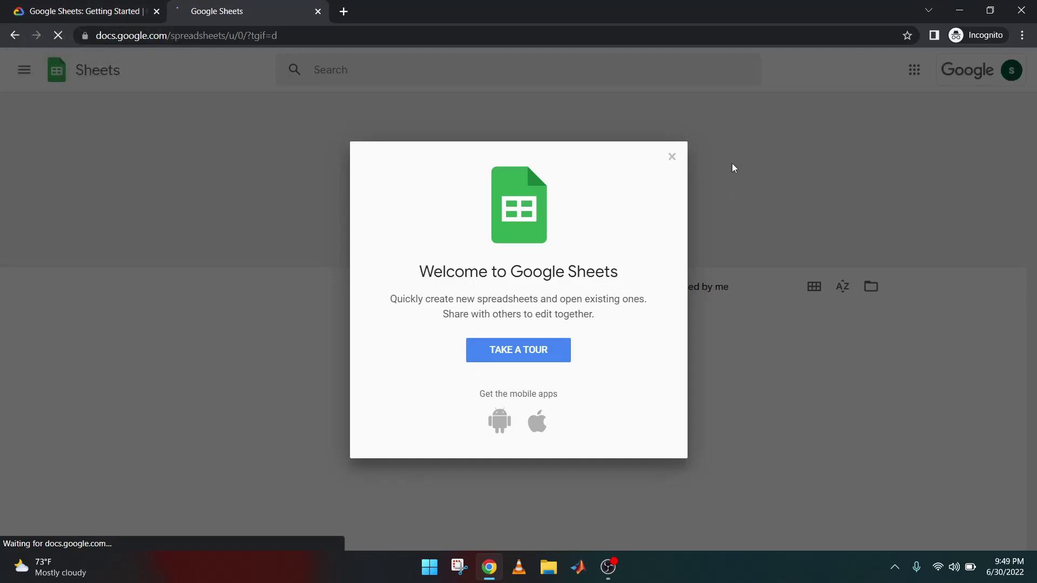
pyautogui.click(671, 157)
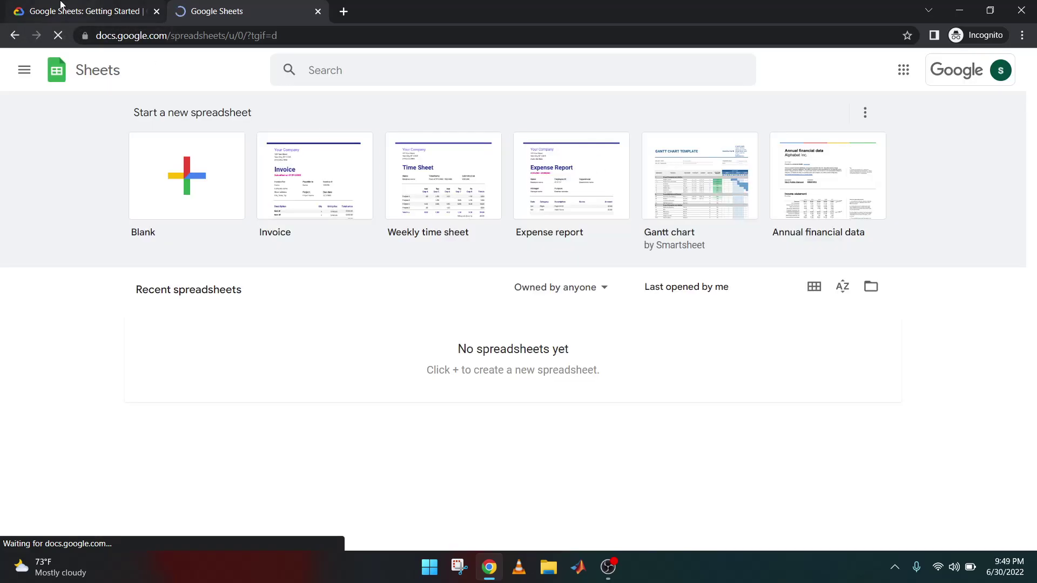
# Open the "Explore this data" sample spreadsheet from Task 1 of the lab and close the spare Google Sheets home page.
pyautogui.click(63, 8)
pyautogui.scroll(-5, 427, 226)
pyautogui.scroll(-5, 427, 226)
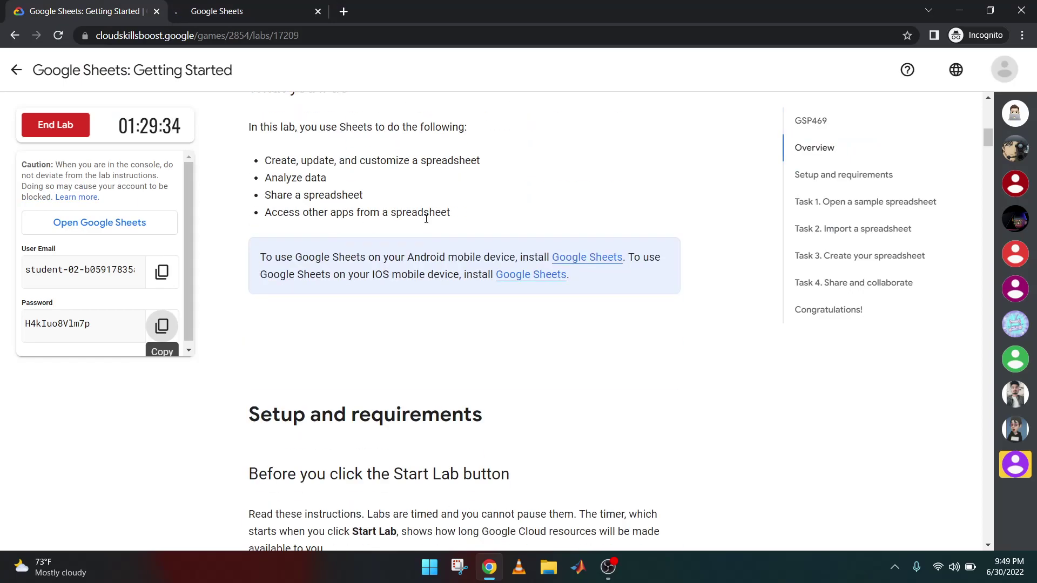
pyautogui.scroll(-5, 426, 219)
pyautogui.scroll(-12, 421, 226)
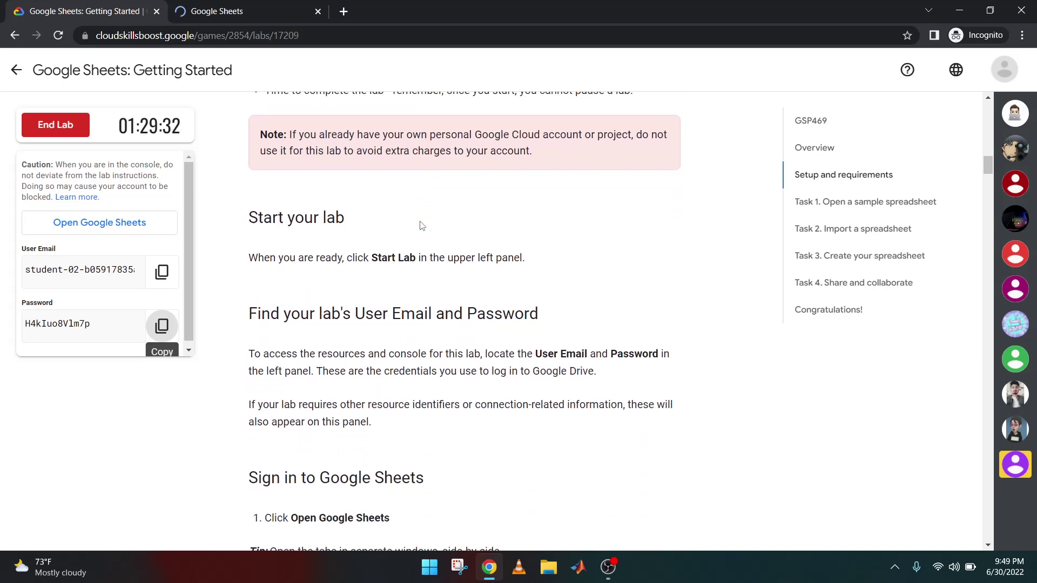
pyautogui.scroll(-4, 422, 225)
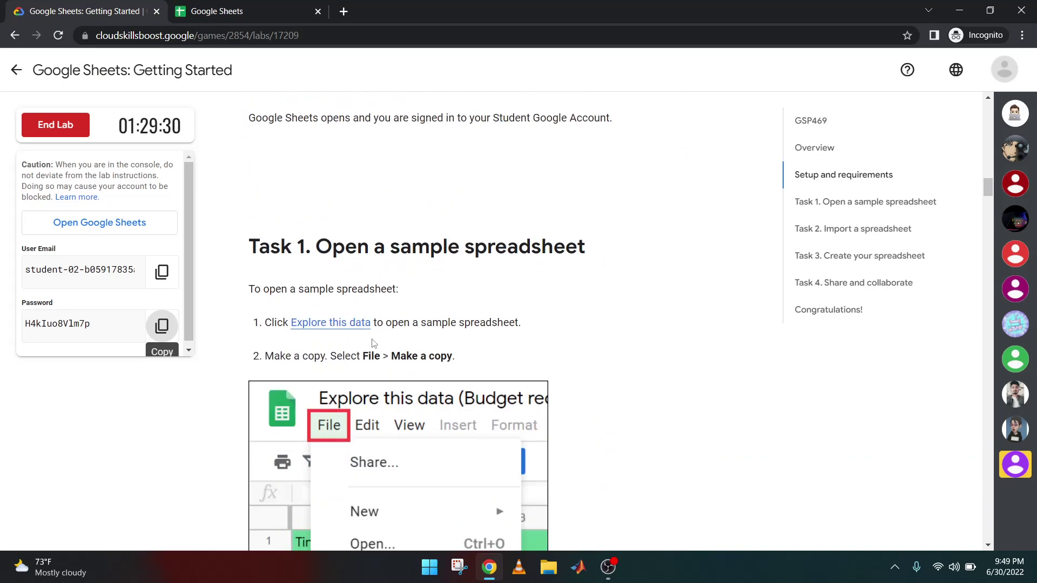
pyautogui.click(335, 324)
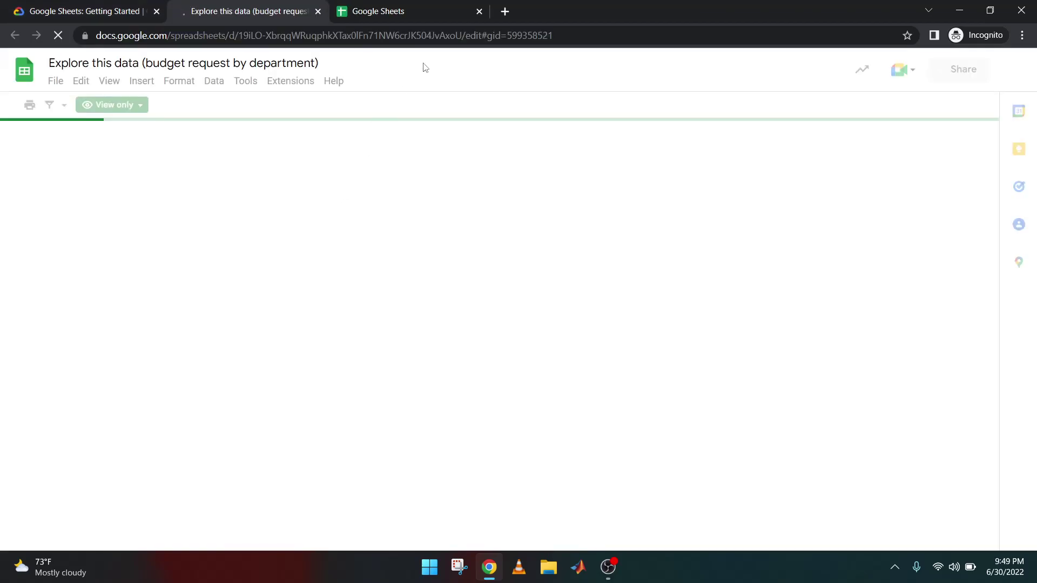
pyautogui.click(480, 12)
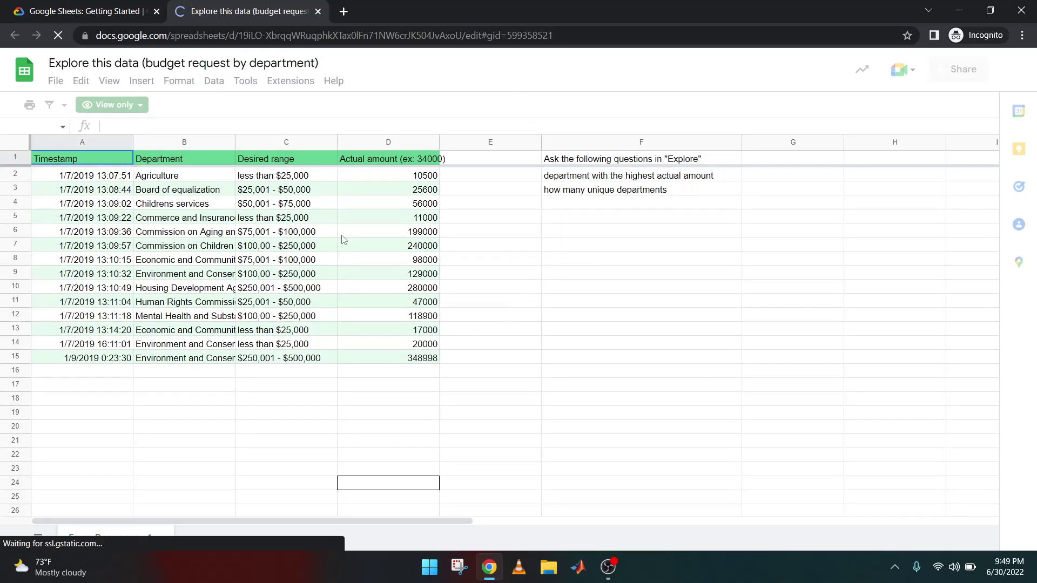
# Make a copy of the sample spreadsheet with the default name in My Drive, and close the original.
pyautogui.click(108, 12)
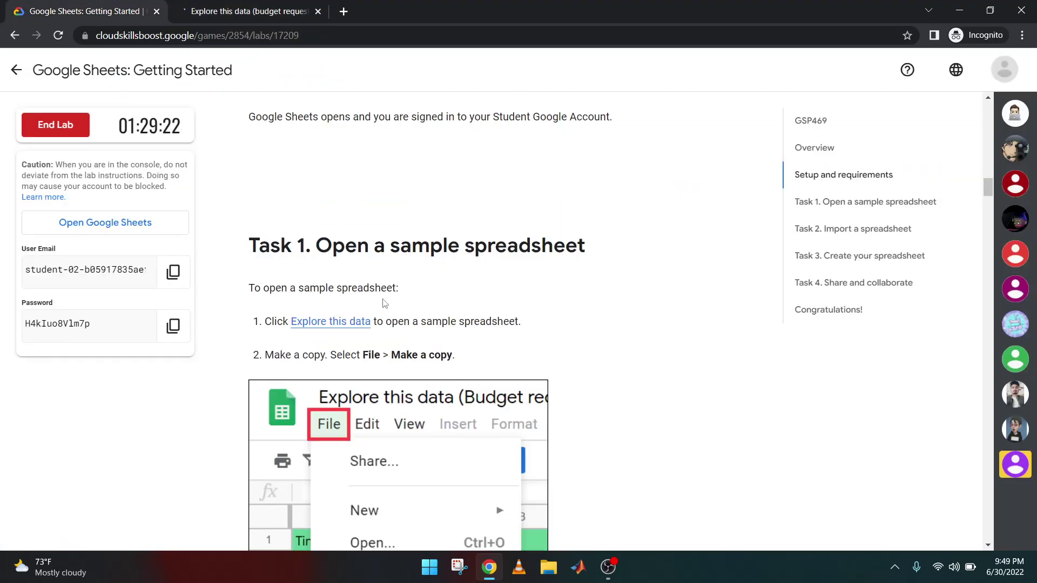
pyautogui.scroll(-3, 421, 288)
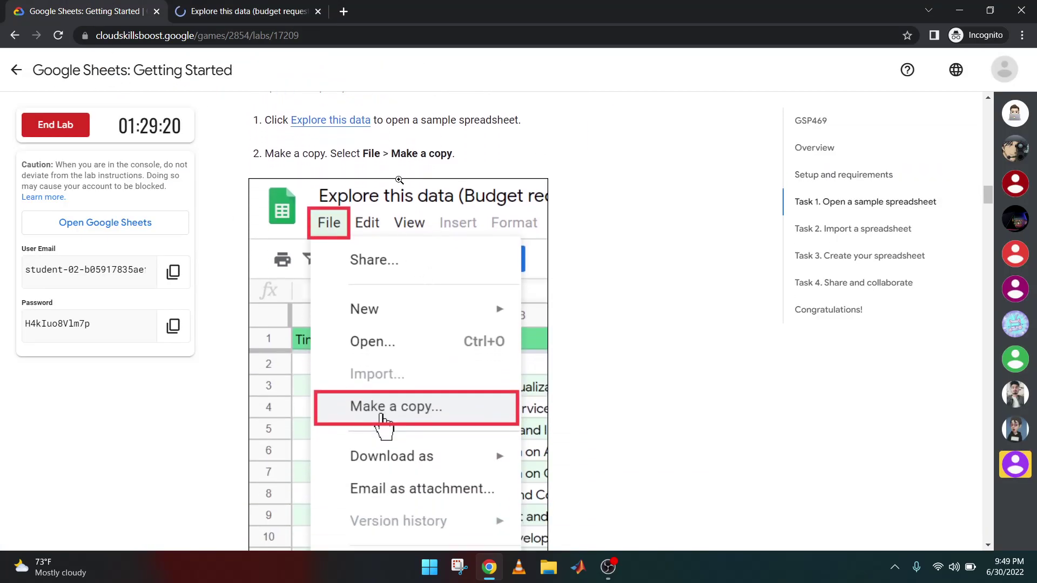
pyautogui.click(248, 12)
pyautogui.click(55, 81)
pyautogui.click(894, 106)
pyautogui.click(55, 80)
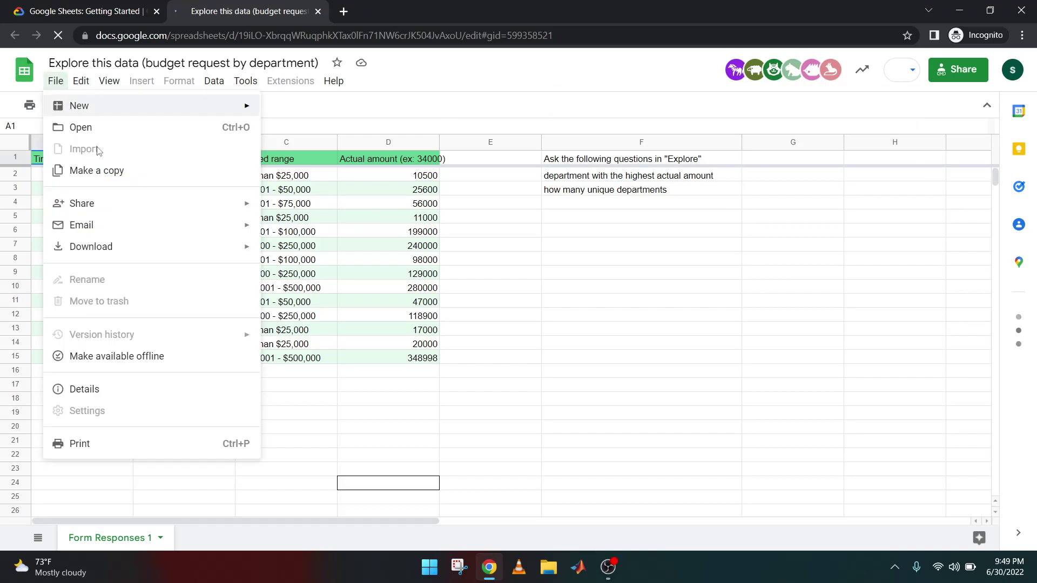
pyautogui.click(110, 171)
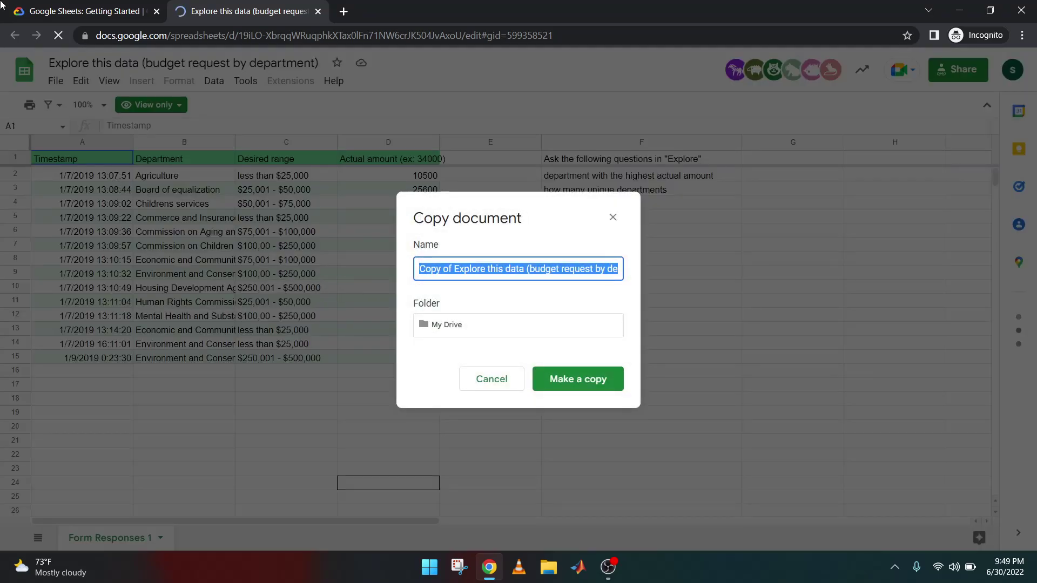
pyautogui.click(62, 6)
pyautogui.scroll(-5, 416, 289)
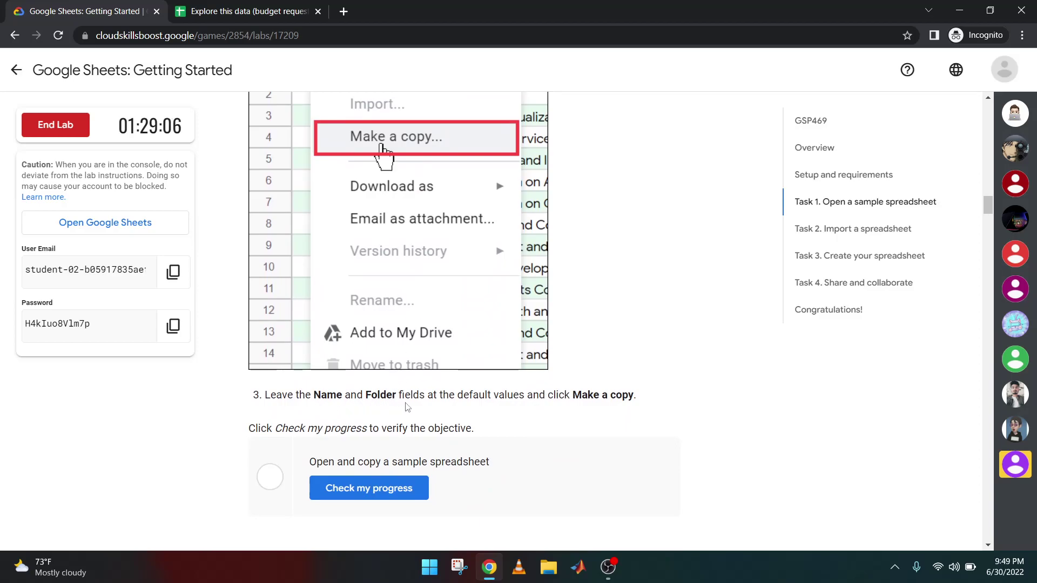
pyautogui.click(243, 11)
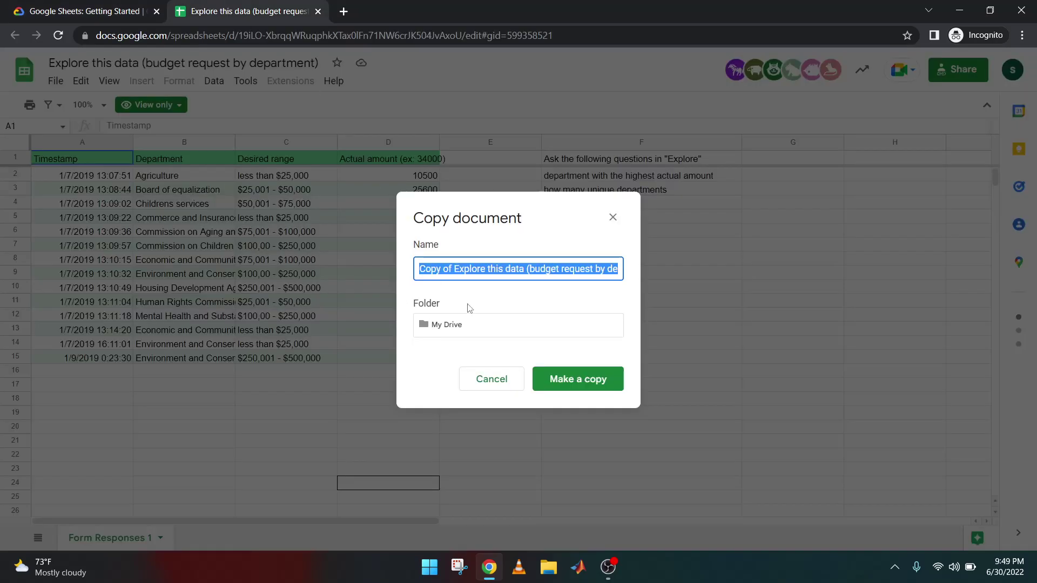
pyautogui.click(574, 377)
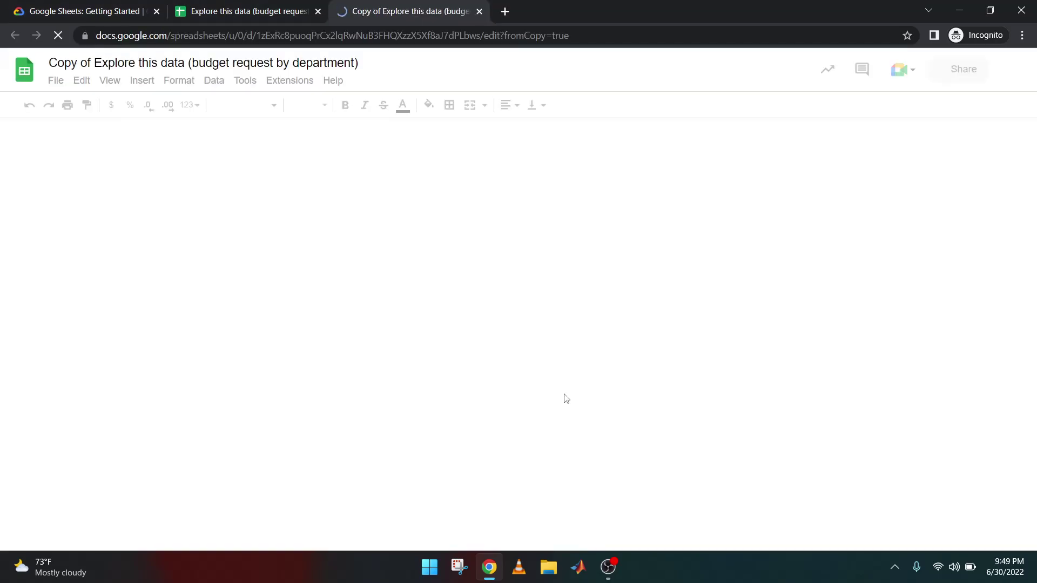
pyautogui.click(318, 12)
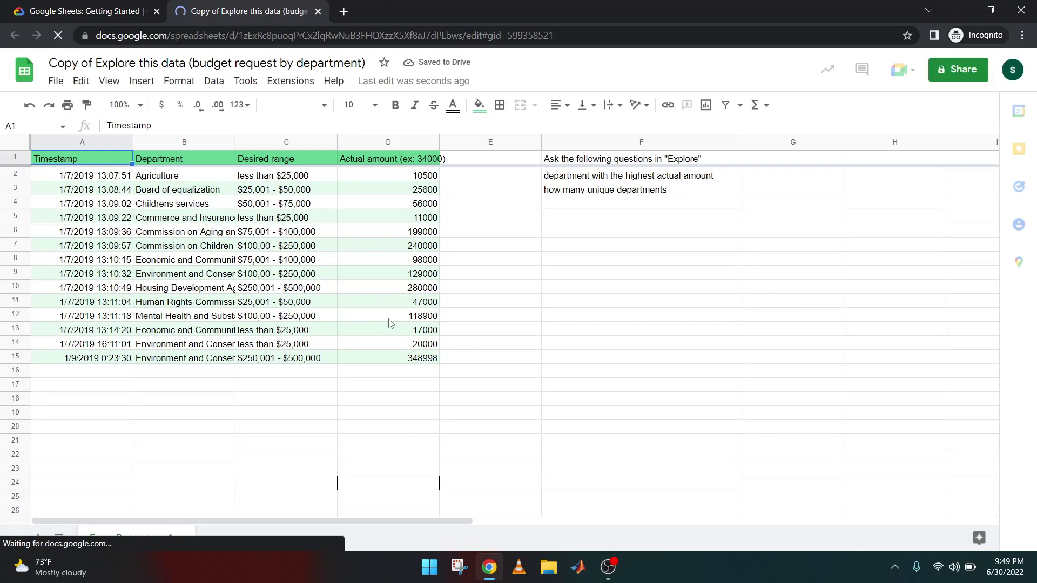
# Check which account is signed in to the copied spreadsheet.
pyautogui.click(1012, 69)
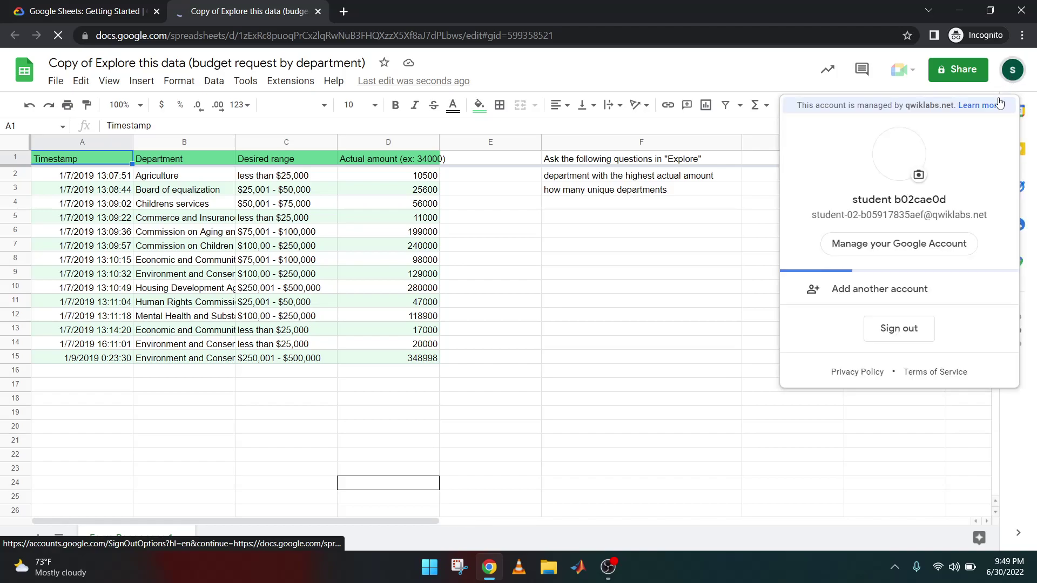
pyautogui.press('Escape')
pyautogui.click(258, 169)
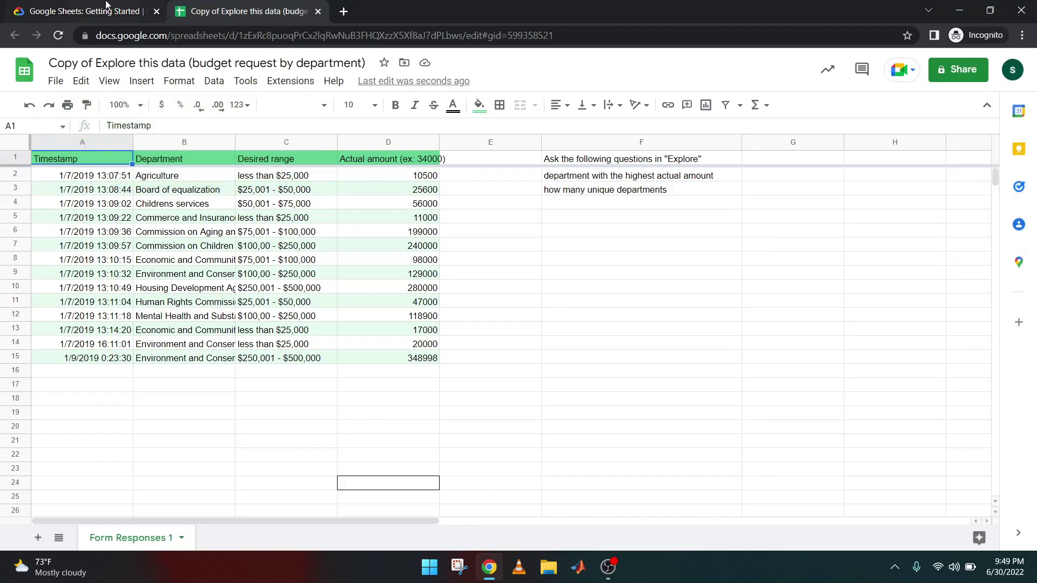
# Check the lab progress for the objective "Open and copy a sample spreadsheet".
pyautogui.click(87, 11)
pyautogui.scroll(-2, 343, 319)
pyautogui.click(348, 351)
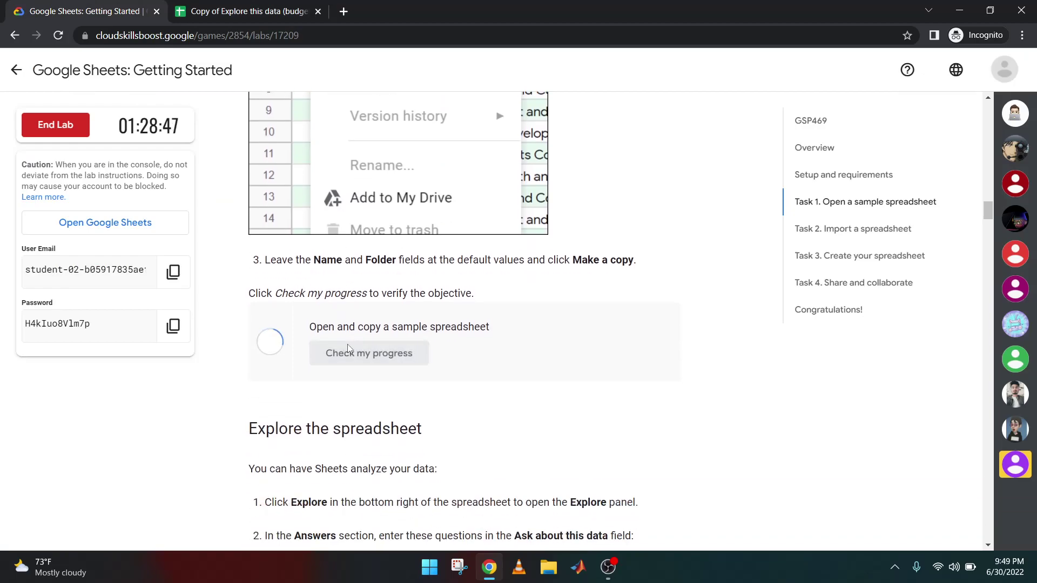
# Follow the lab's "Explore the spreadsheet" section by opening Explore in the copied spreadsheet.
pyautogui.scroll(-2, 349, 350)
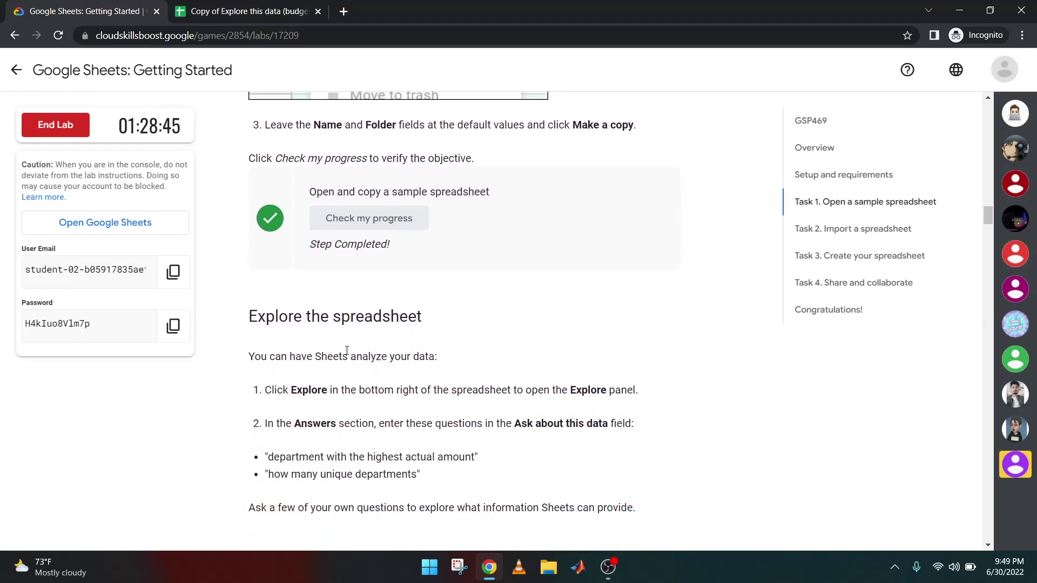
pyautogui.scroll(-1, 346, 350)
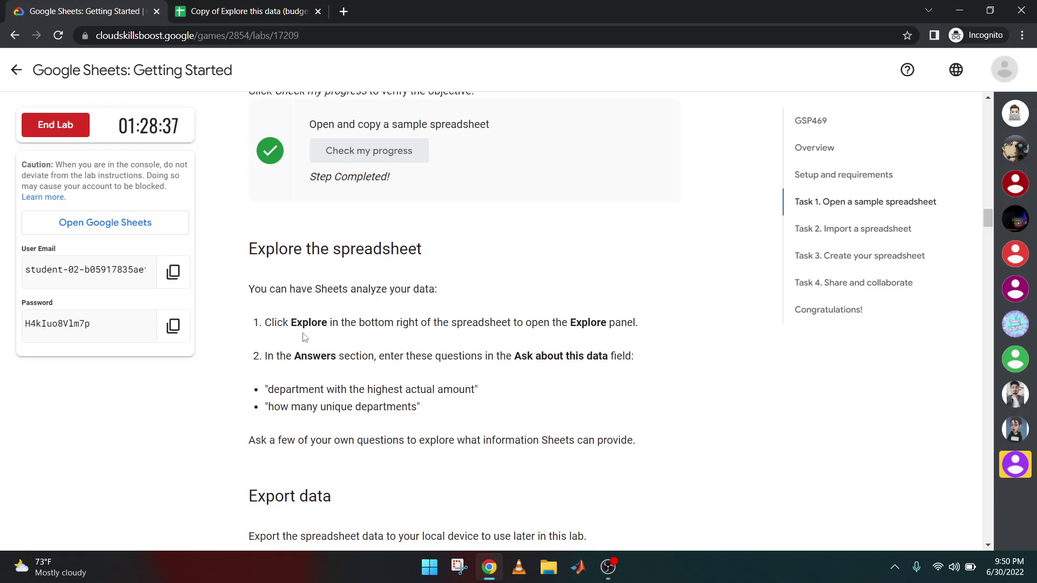
pyautogui.click(224, 5)
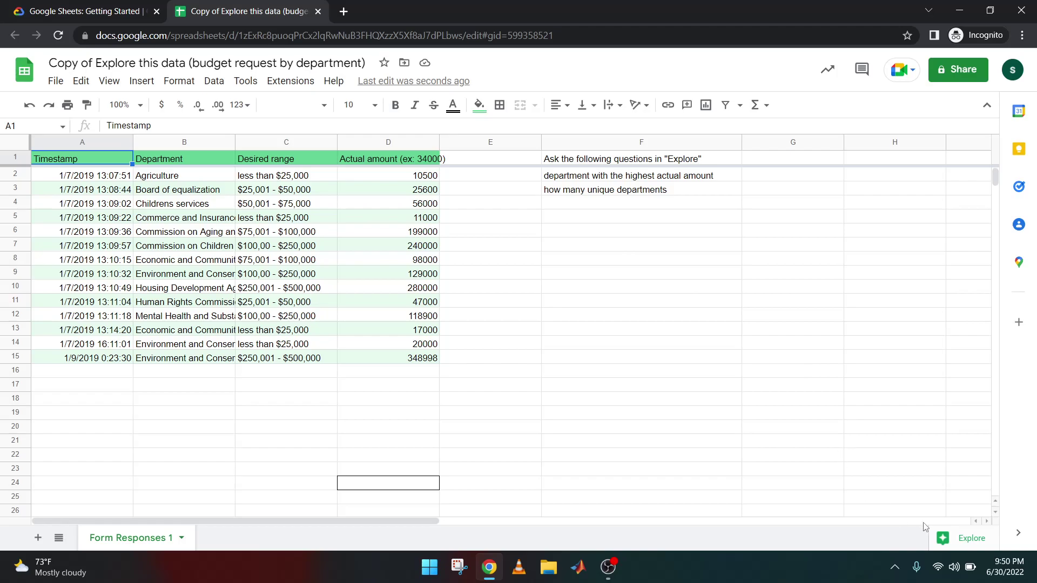
pyautogui.click(966, 539)
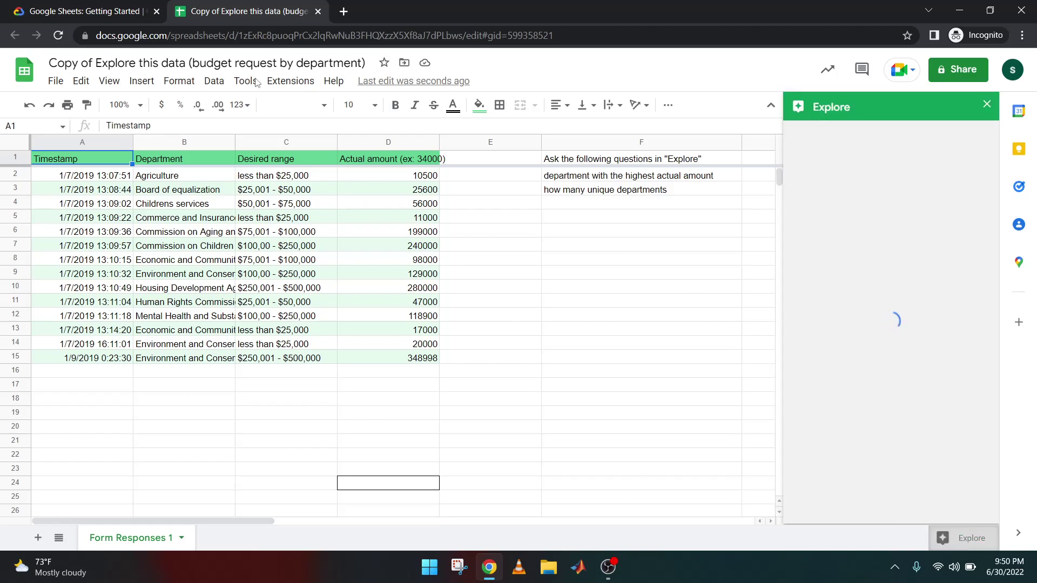
# Export the copied spreadsheet as Comma Separated Values (.csv), following the lab's Export data section.
pyautogui.click(73, 8)
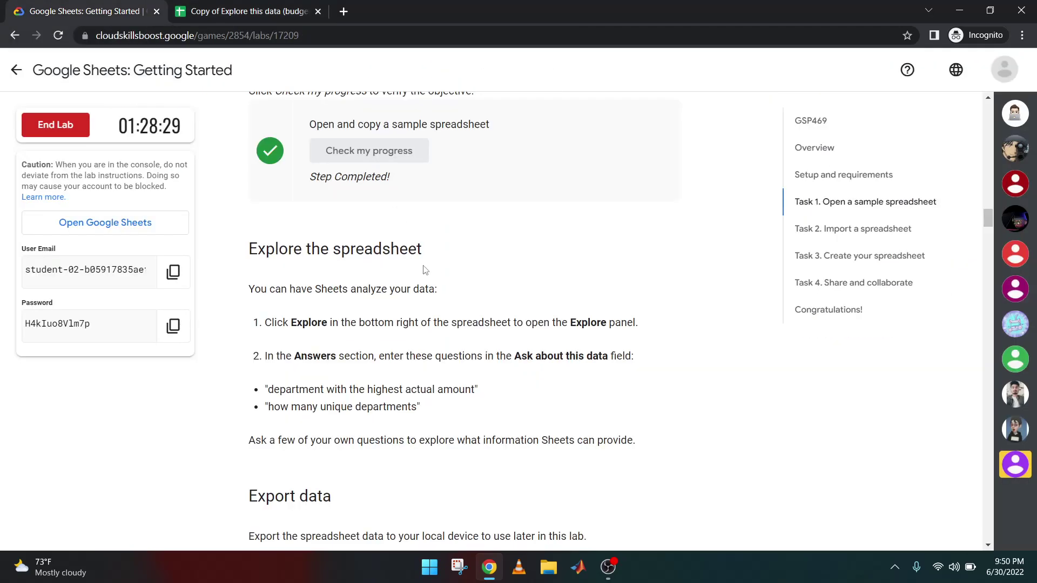
pyautogui.scroll(-4, 546, 385)
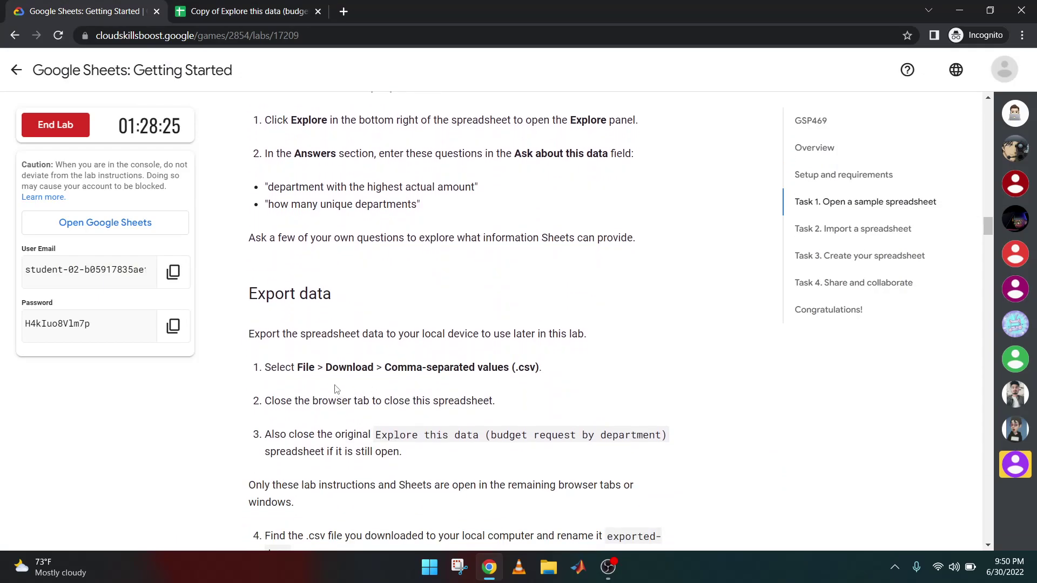
pyautogui.click(227, 11)
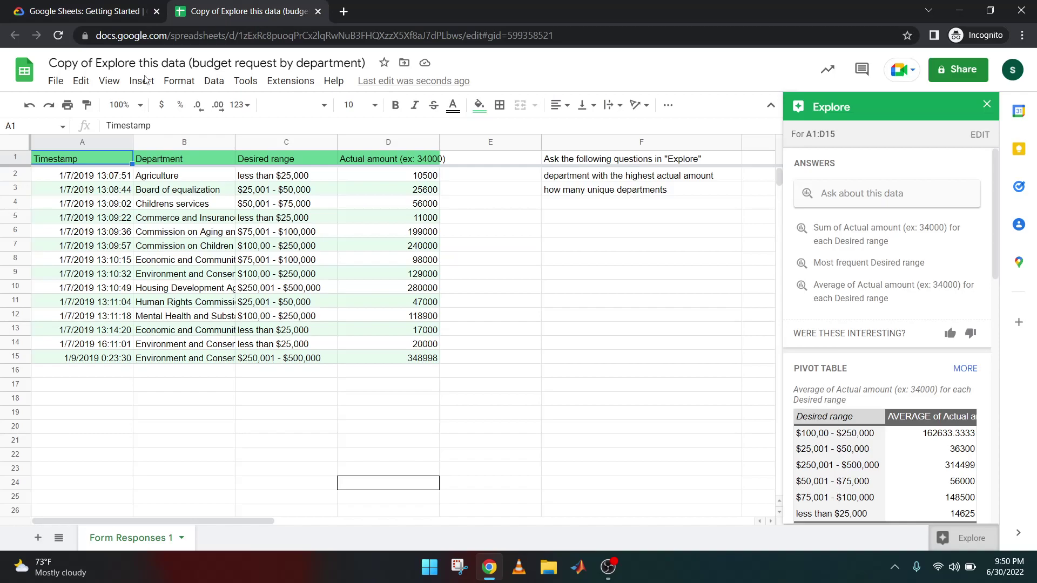
pyautogui.click(56, 81)
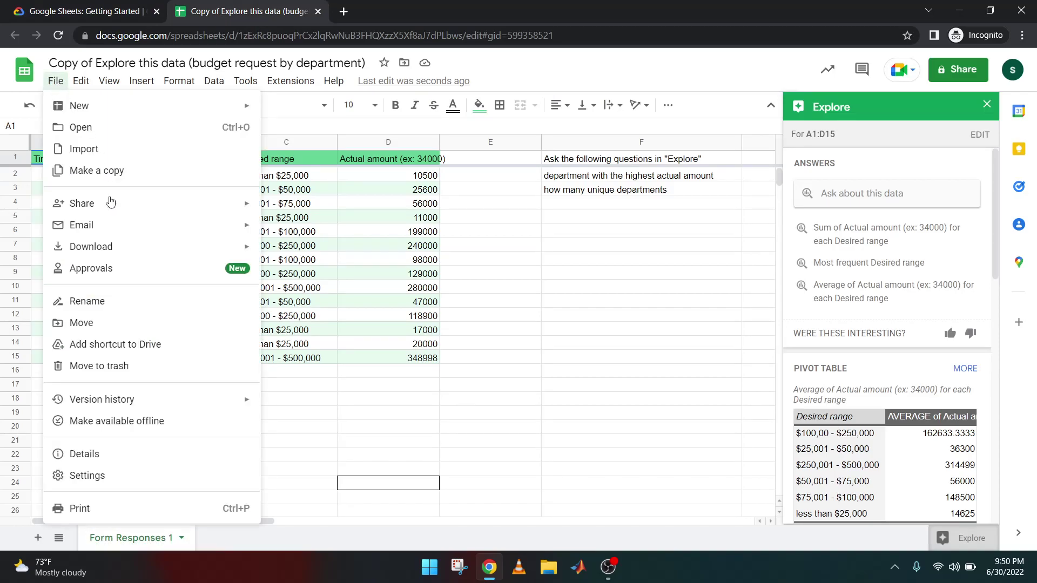
pyautogui.moveTo(124, 249)
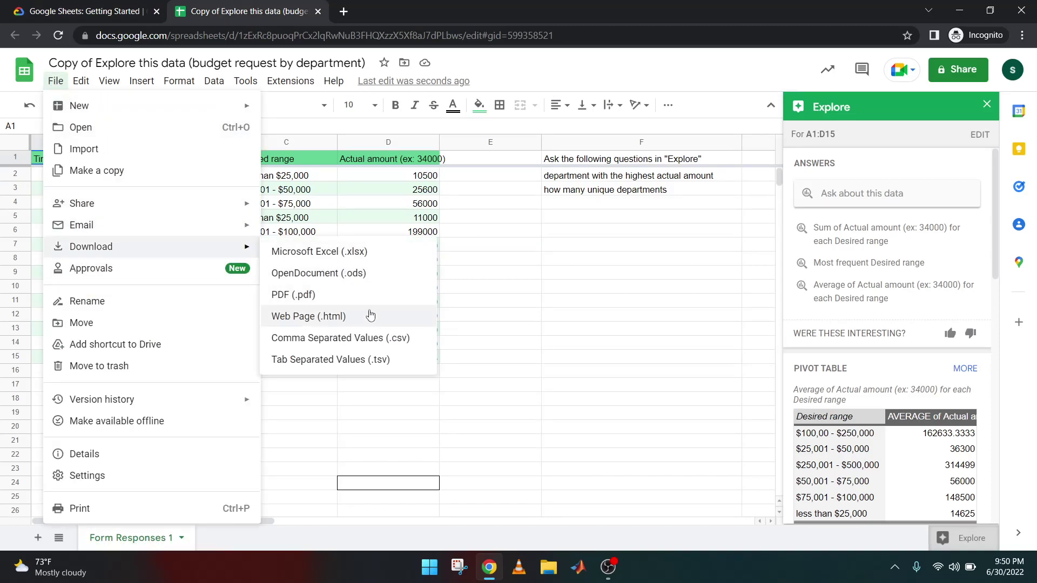
pyautogui.click(381, 346)
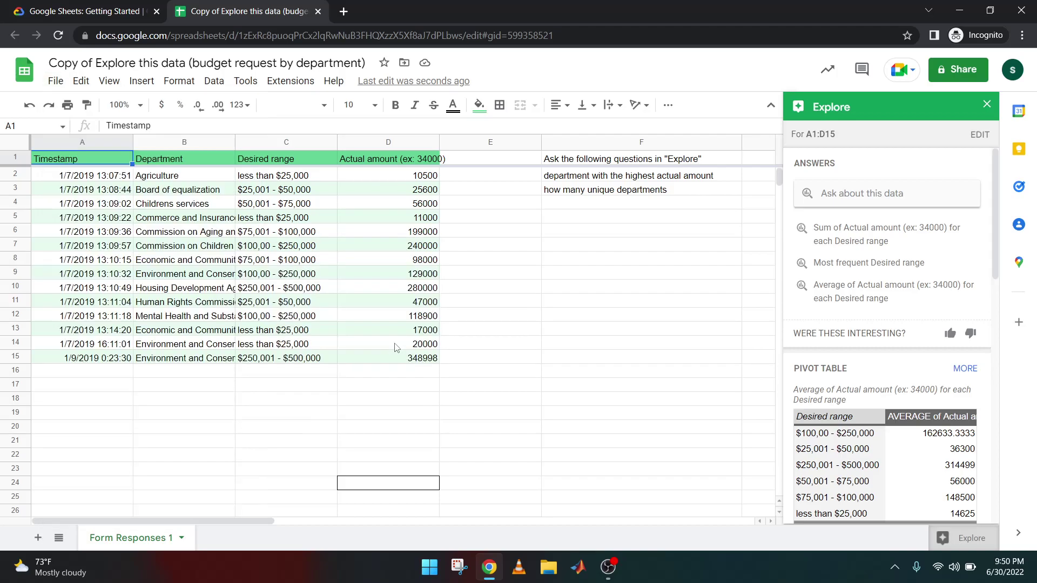
# Find the downloaded .csv file in its folder and rename it exported-data, as the lab's Export data section instructs.
pyautogui.click(75, 6)
pyautogui.scroll(-3, 353, 299)
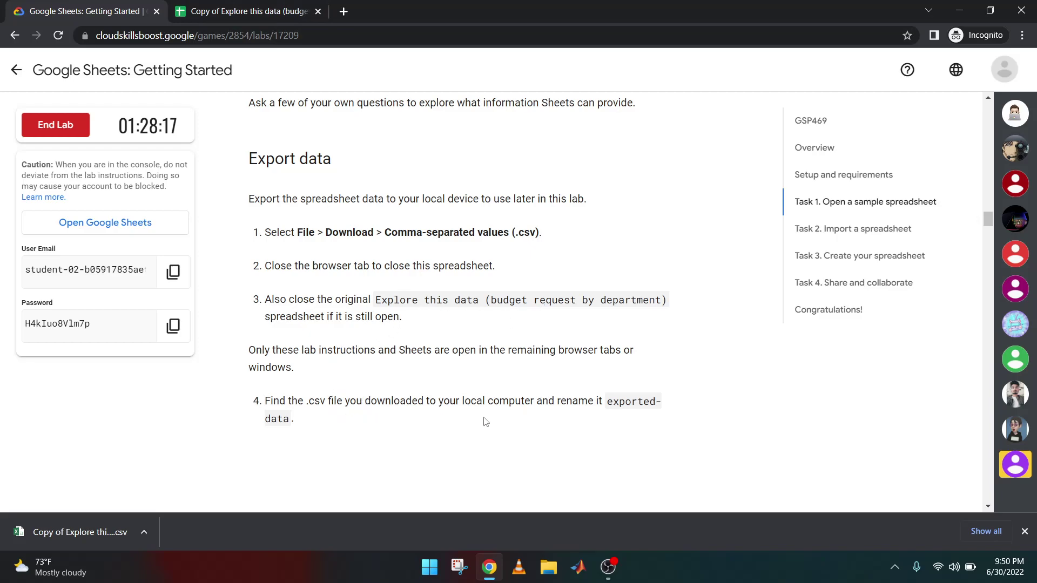
pyautogui.moveTo(607, 402); pyautogui.dragTo(291, 427)
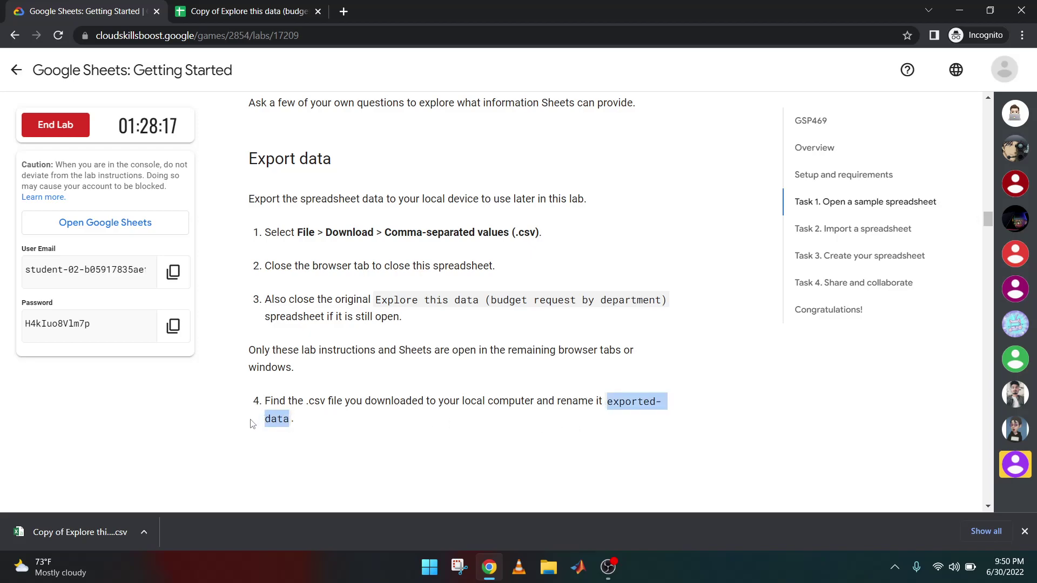
pyautogui.click(142, 533)
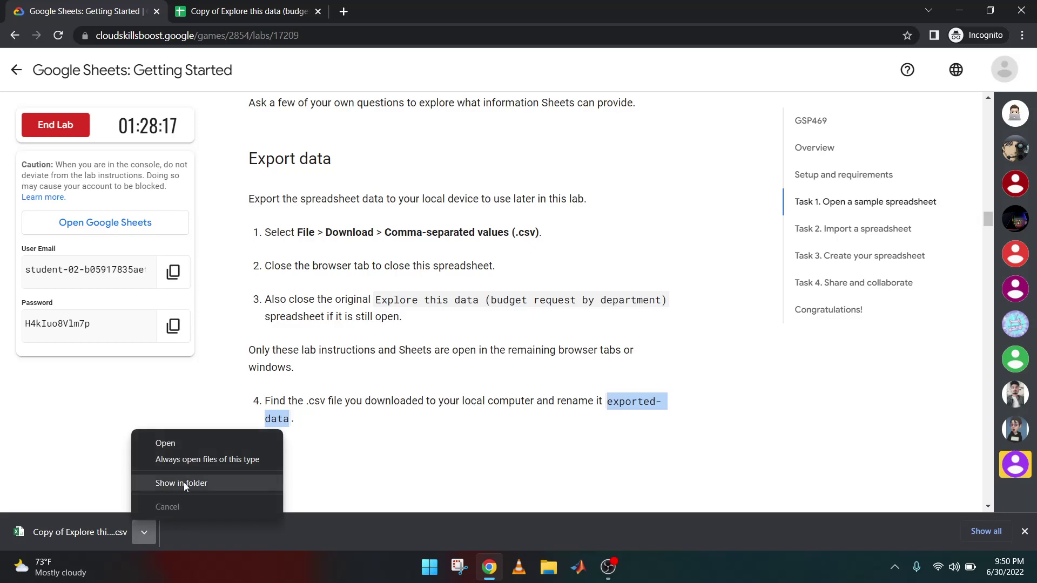
pyautogui.click(197, 483)
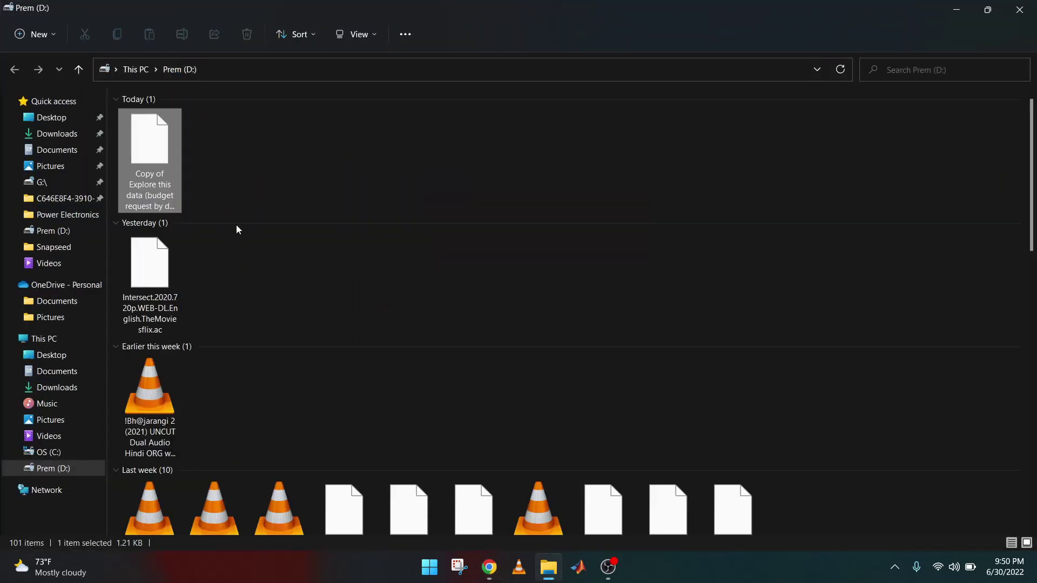
pyautogui.click(192, 43)
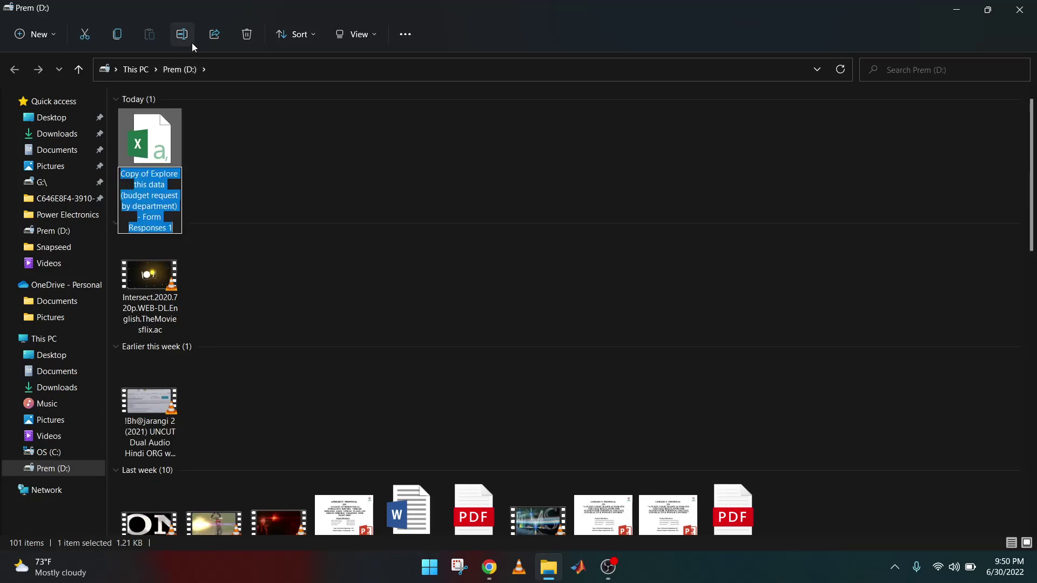
pyautogui.write('exported-data')
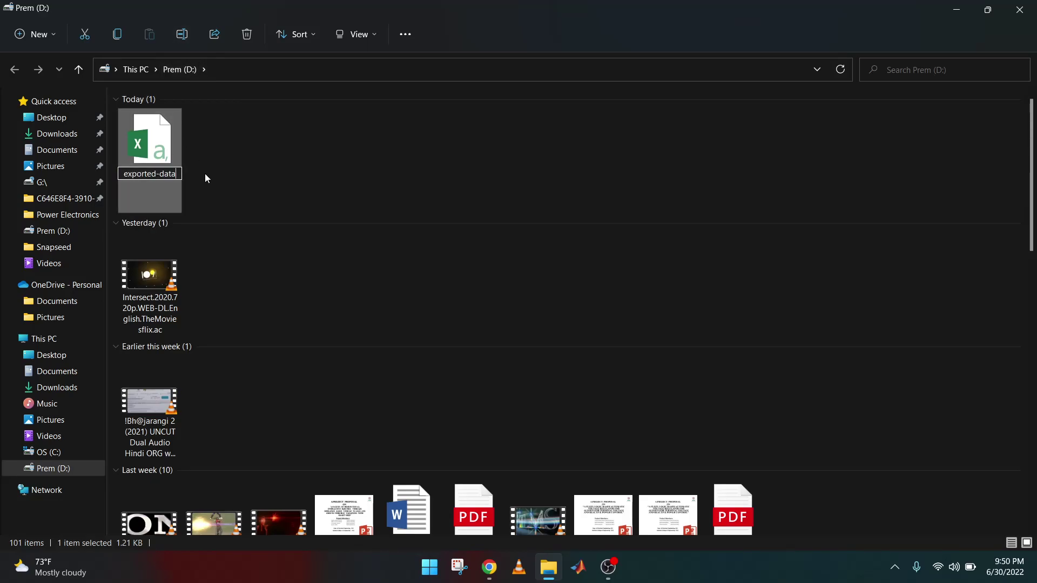
pyautogui.click(205, 174)
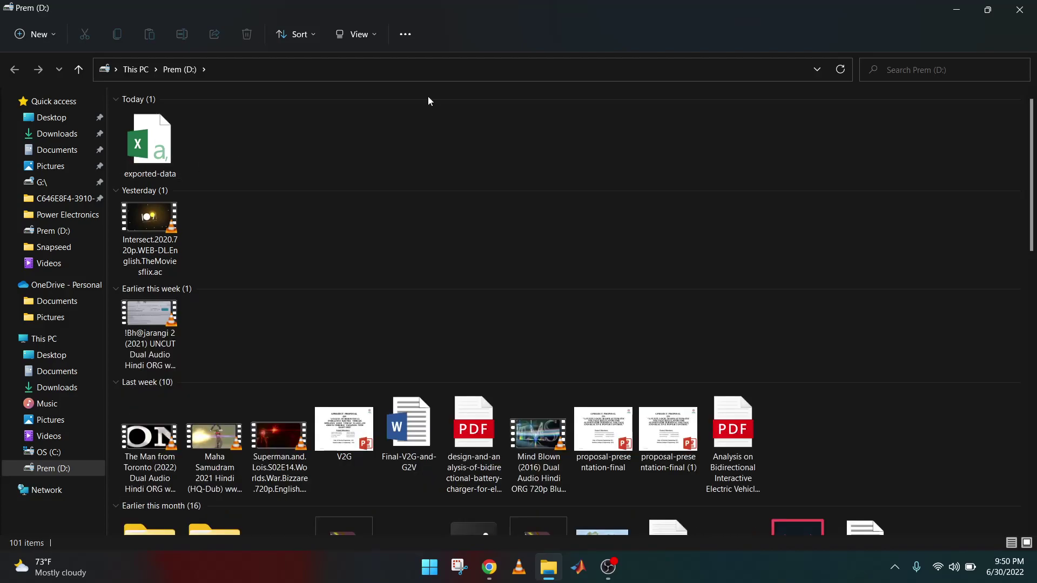
pyautogui.click(1020, 10)
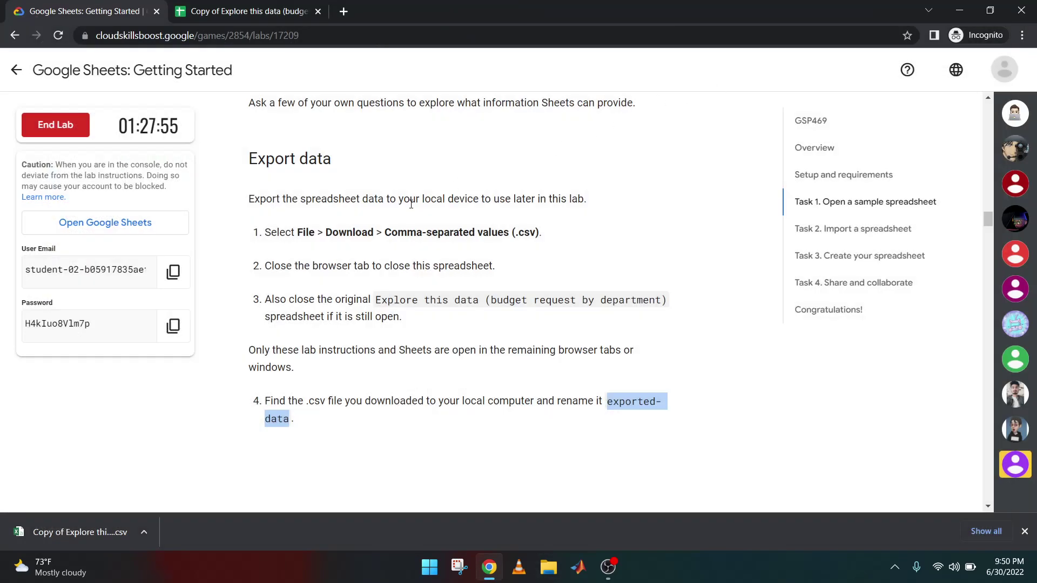
# Close the copied budget spreadsheet and open Google Drive through the link in the lab's Task 2.
pyautogui.scroll(-6, 440, 276)
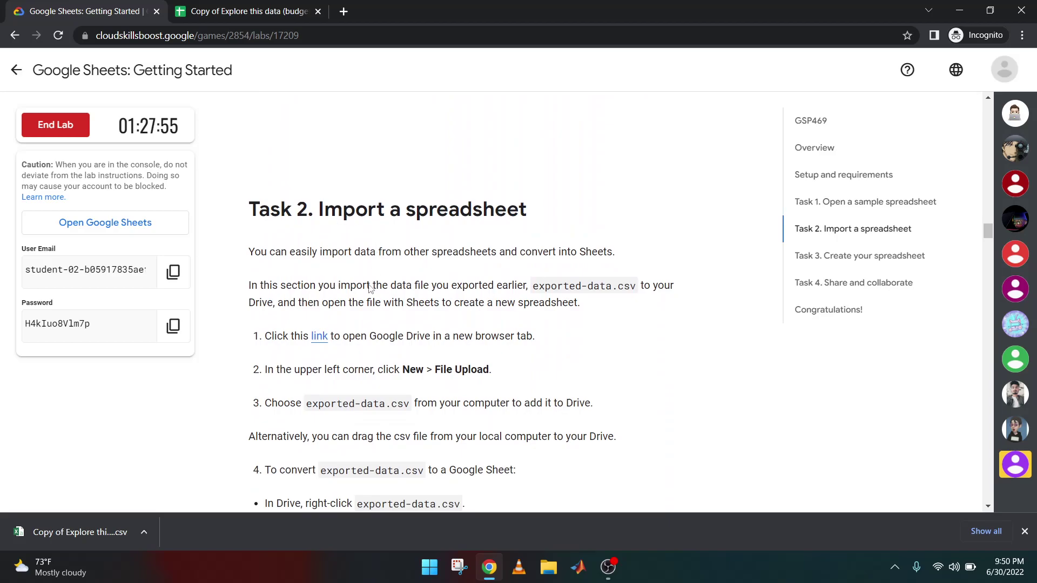
pyautogui.click(321, 13)
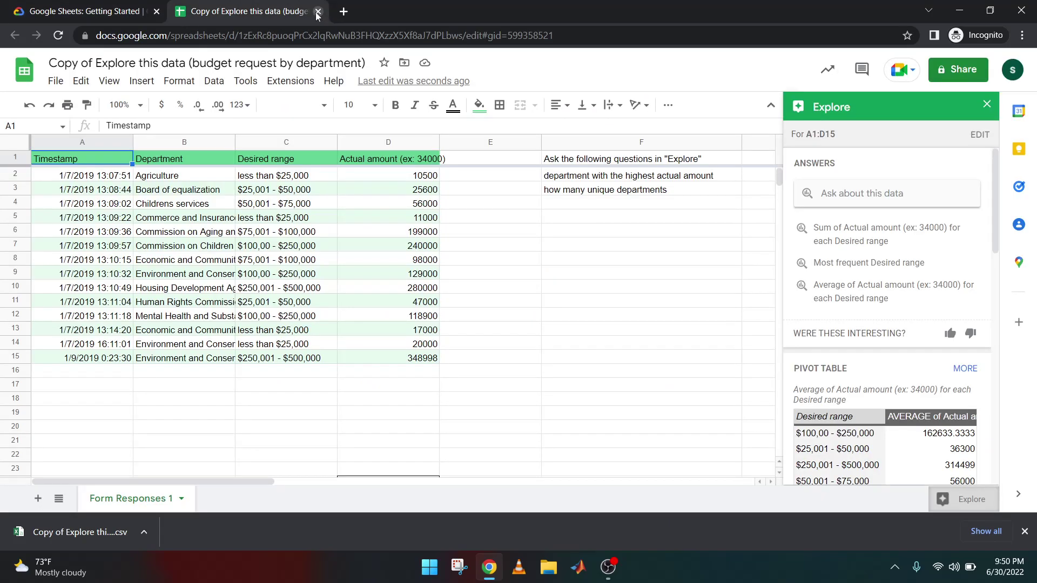
pyautogui.click(318, 11)
pyautogui.click(319, 337)
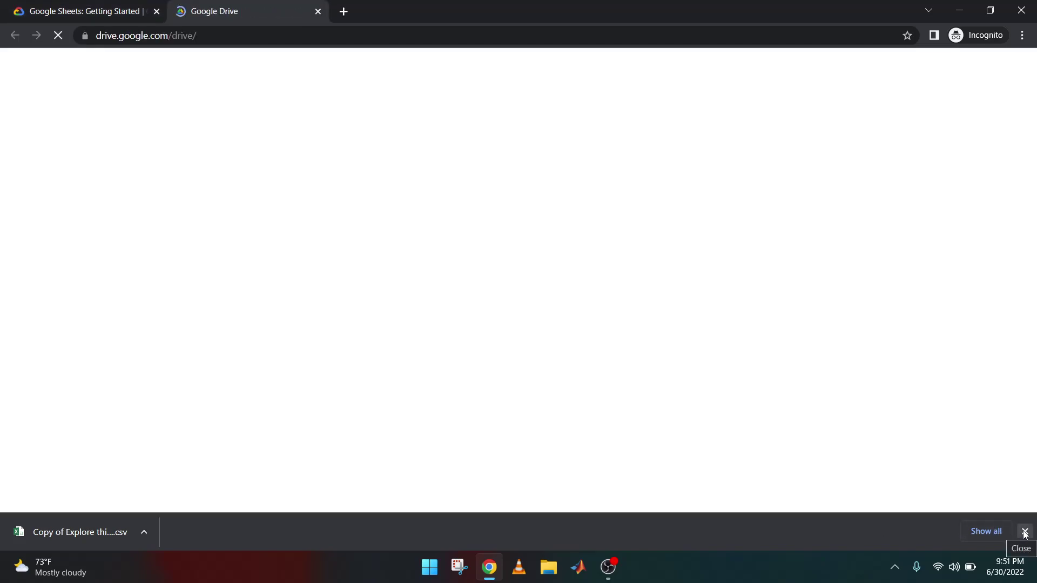
pyautogui.click(1024, 532)
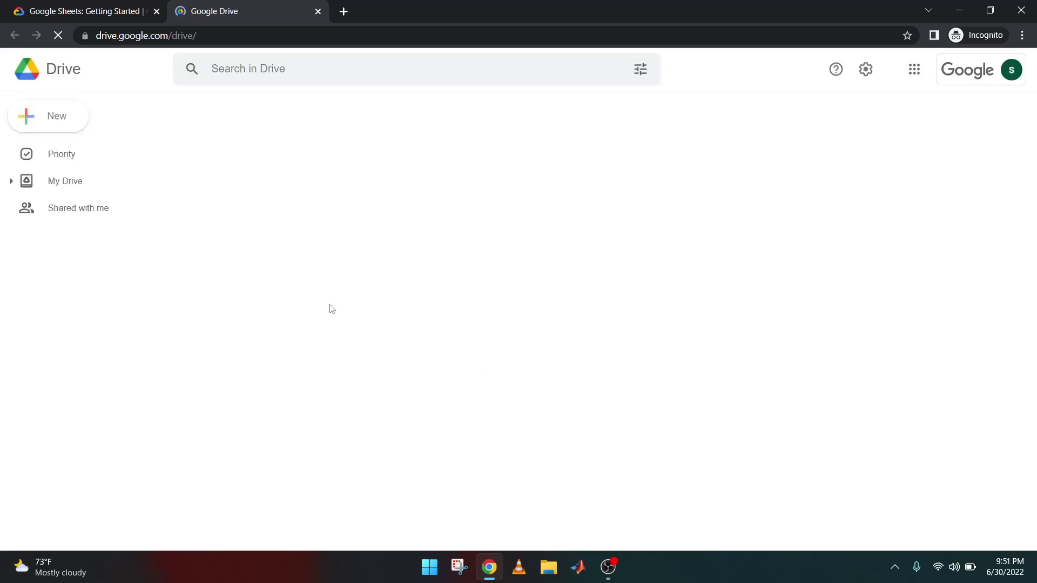
# Upload the exported-data file from the D: drive to My Drive and dismiss the Google Workspace apps tip.
pyautogui.click(111, 8)
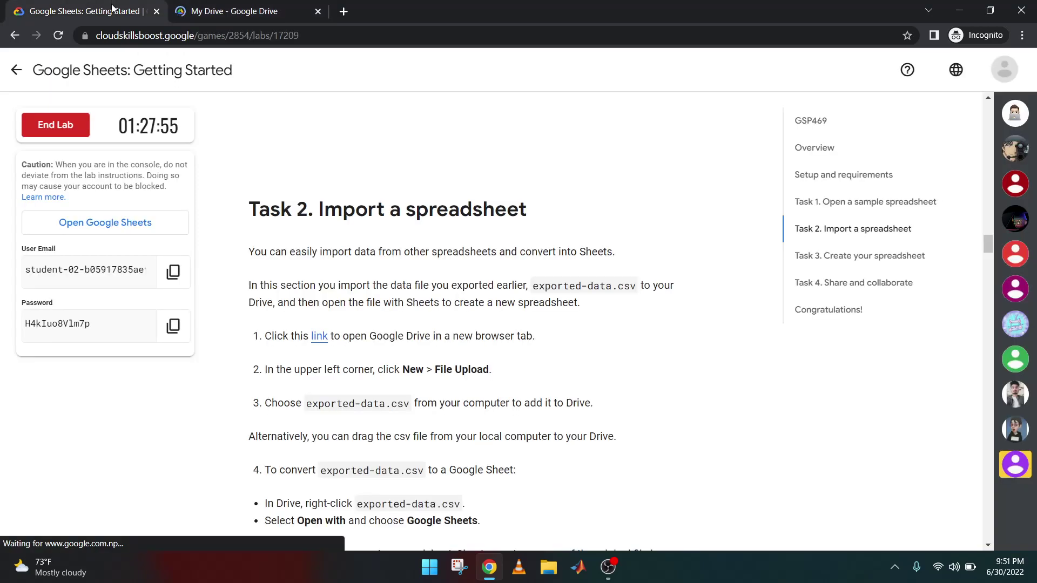
pyautogui.click(265, 8)
pyautogui.click(32, 113)
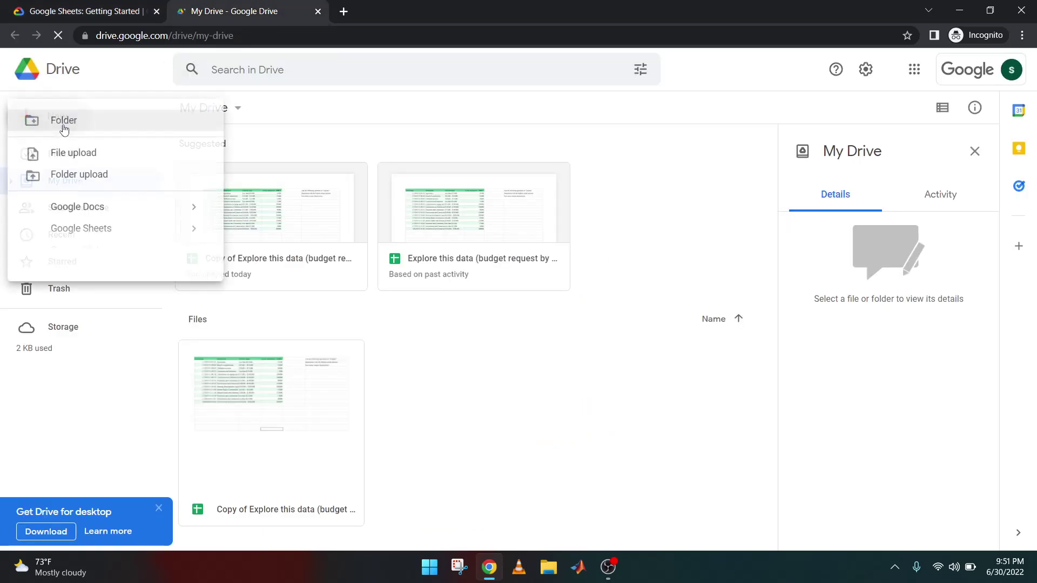
pyautogui.click(112, 165)
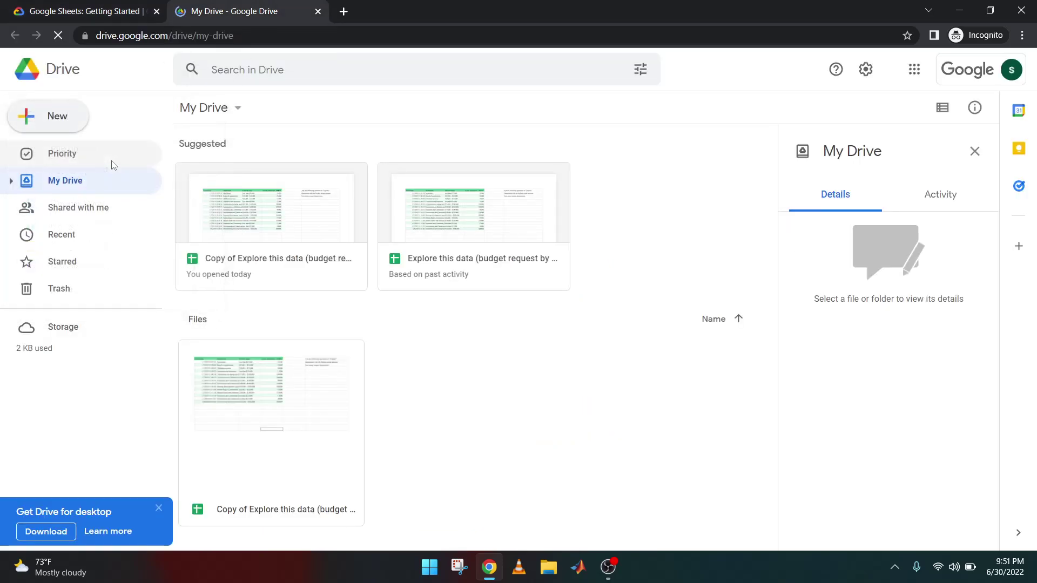
pyautogui.scroll(-2, 98, 225)
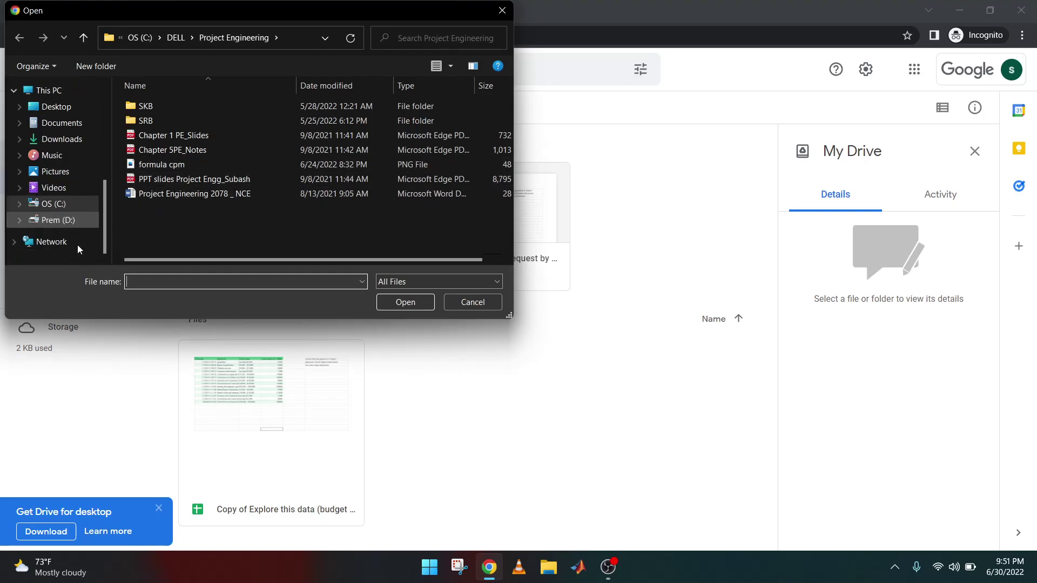
pyautogui.click(59, 220)
pyautogui.scroll(-2, 192, 152)
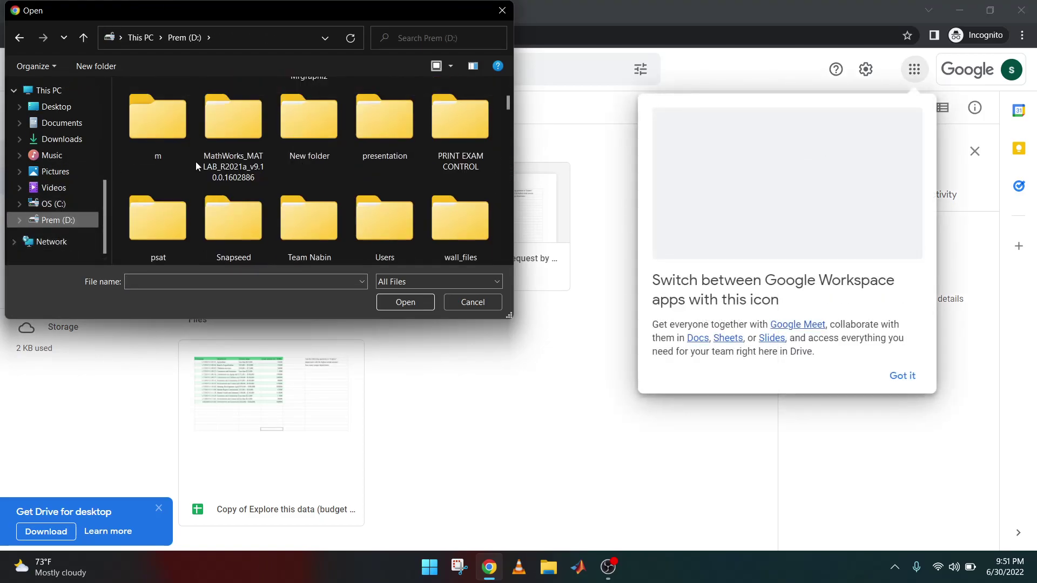
pyautogui.scroll(-3, 190, 184)
pyautogui.scroll(-2, 190, 183)
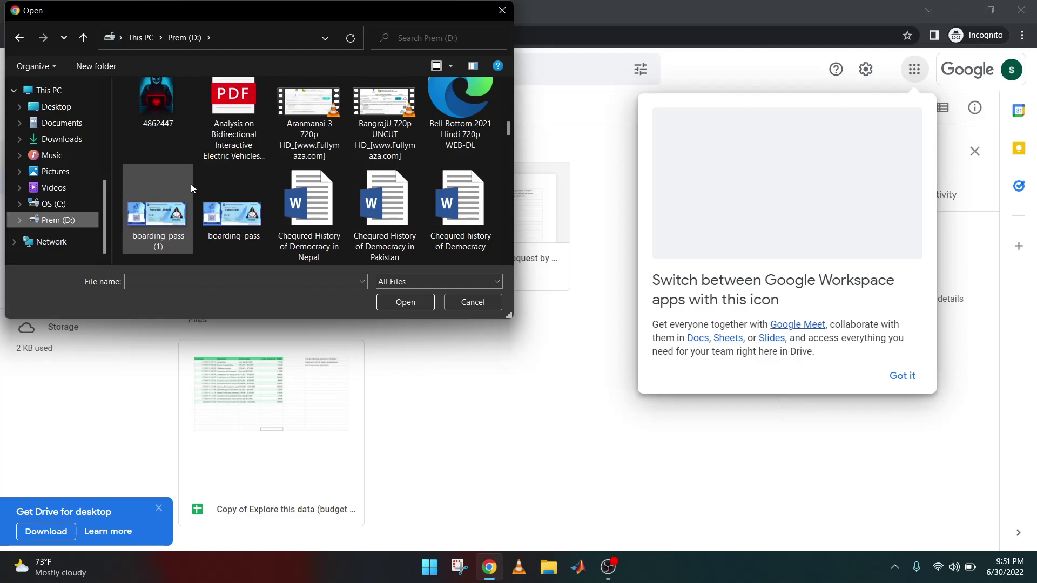
pyautogui.scroll(-3, 190, 183)
pyautogui.scroll(-2, 190, 183)
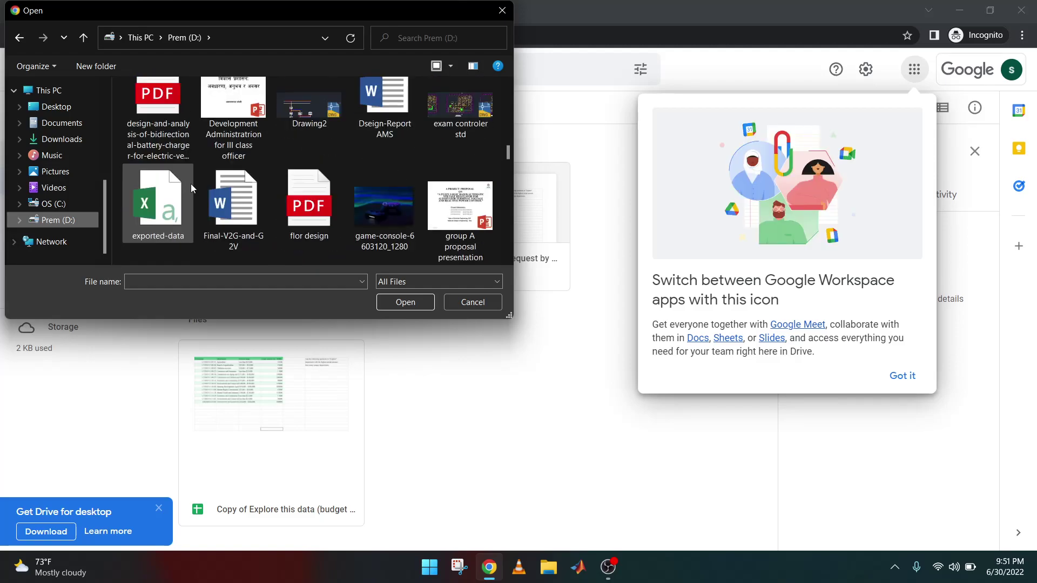
pyautogui.click(179, 232)
pyautogui.scroll(-2, 178, 232)
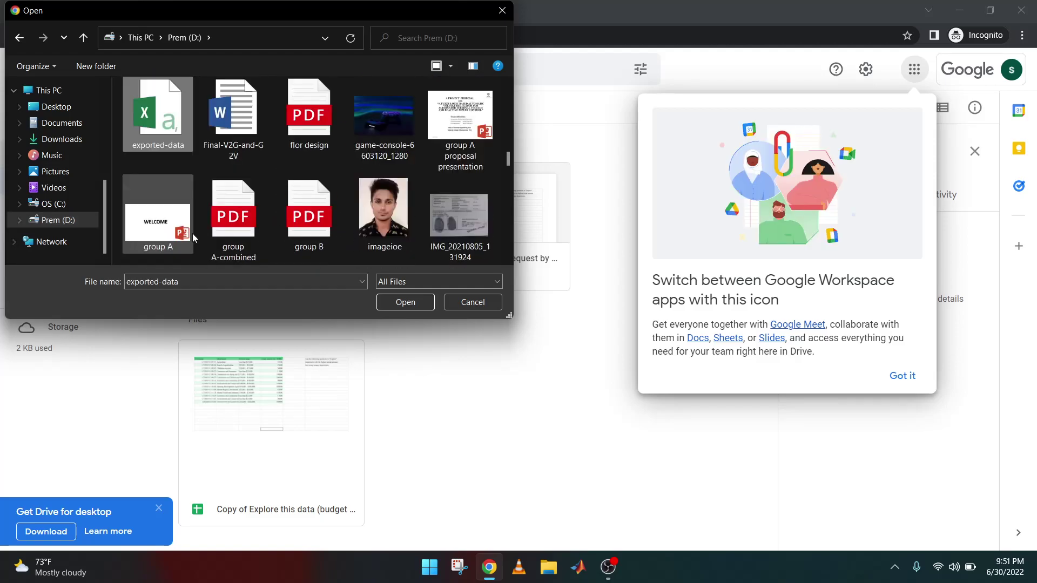
pyautogui.click(403, 305)
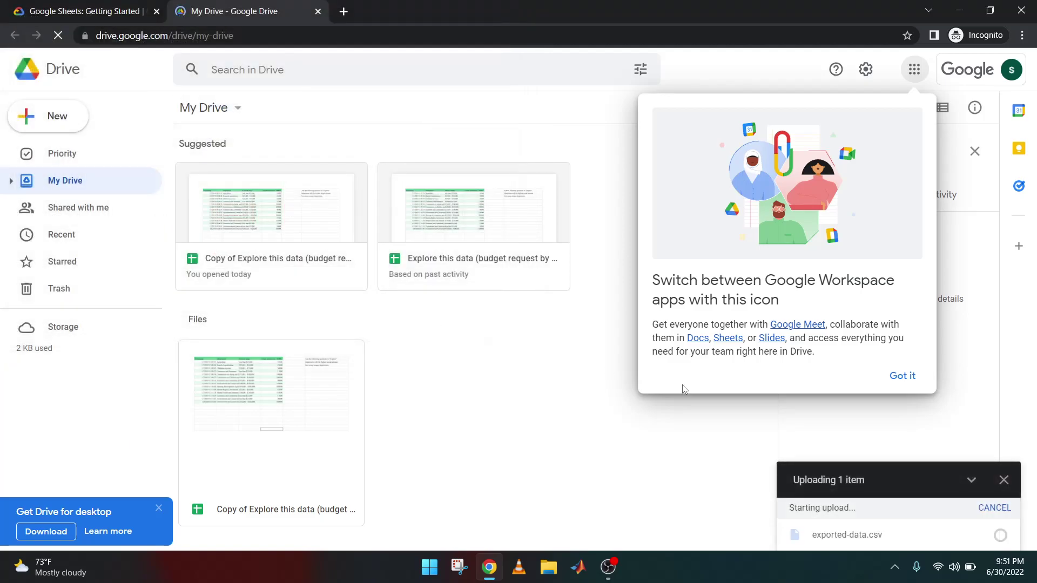
pyautogui.click(902, 376)
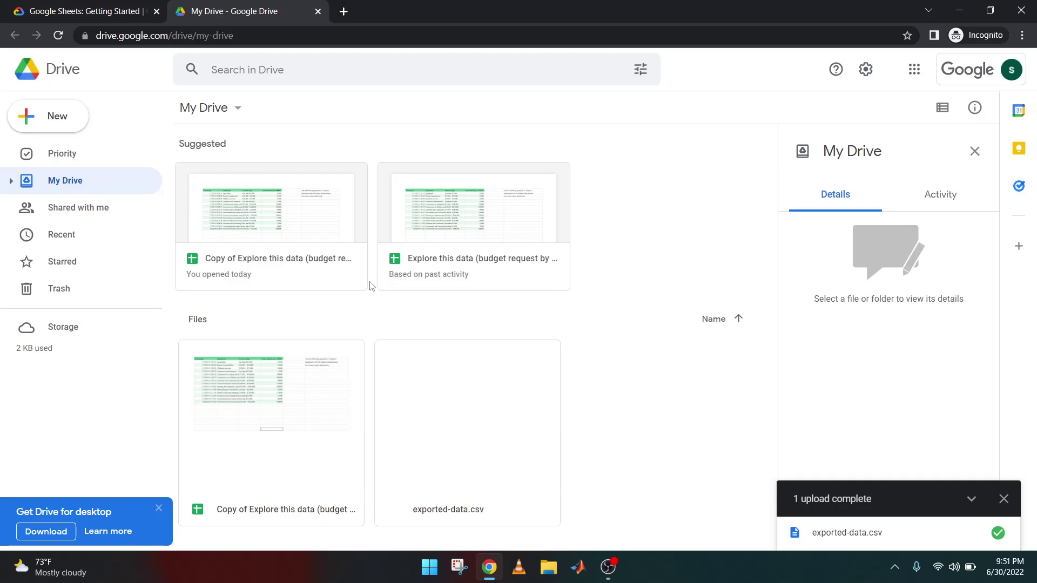
# Following Task 2 of the lab, open exported-data.csv from My Drive with Google Sheets.
pyautogui.click(117, 7)
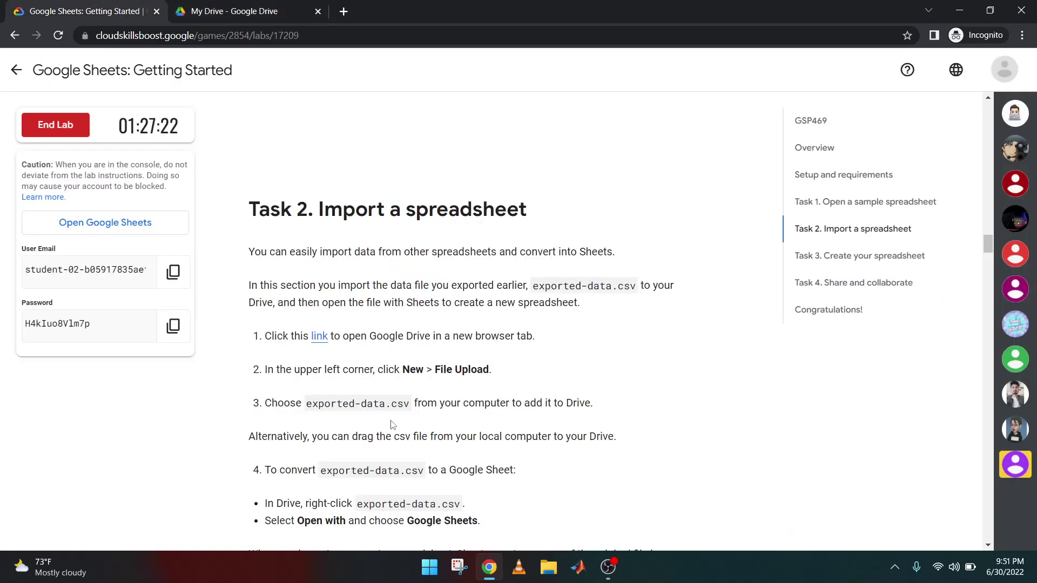
pyautogui.scroll(-1, 405, 475)
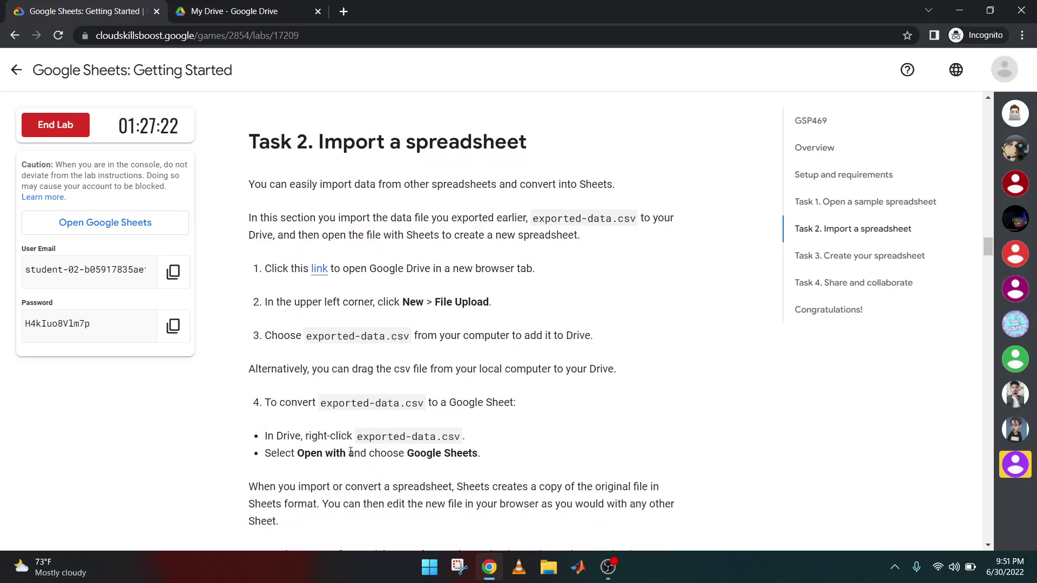
pyautogui.click(227, 12)
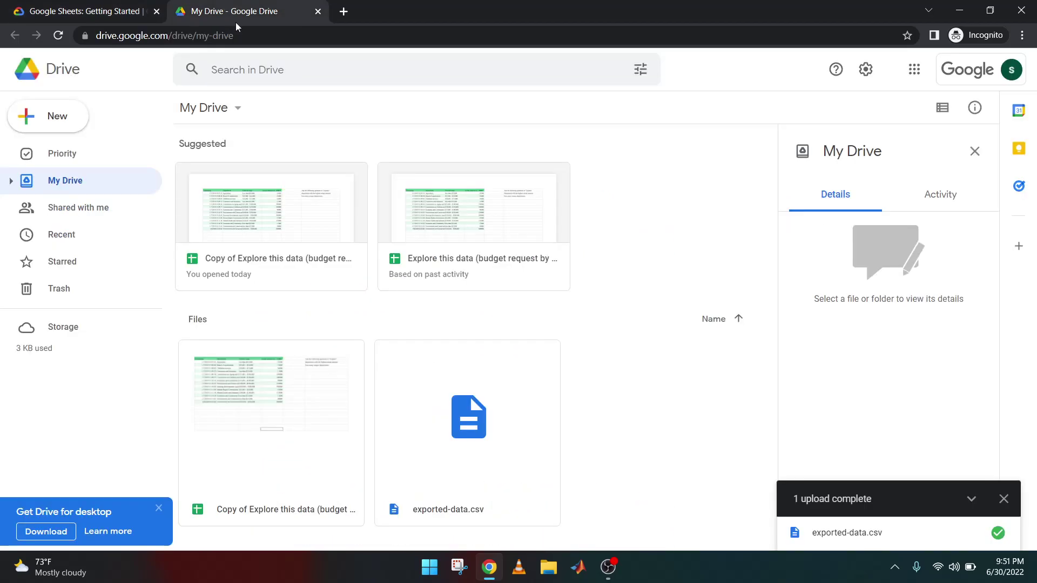
pyautogui.rightClick(448, 423)
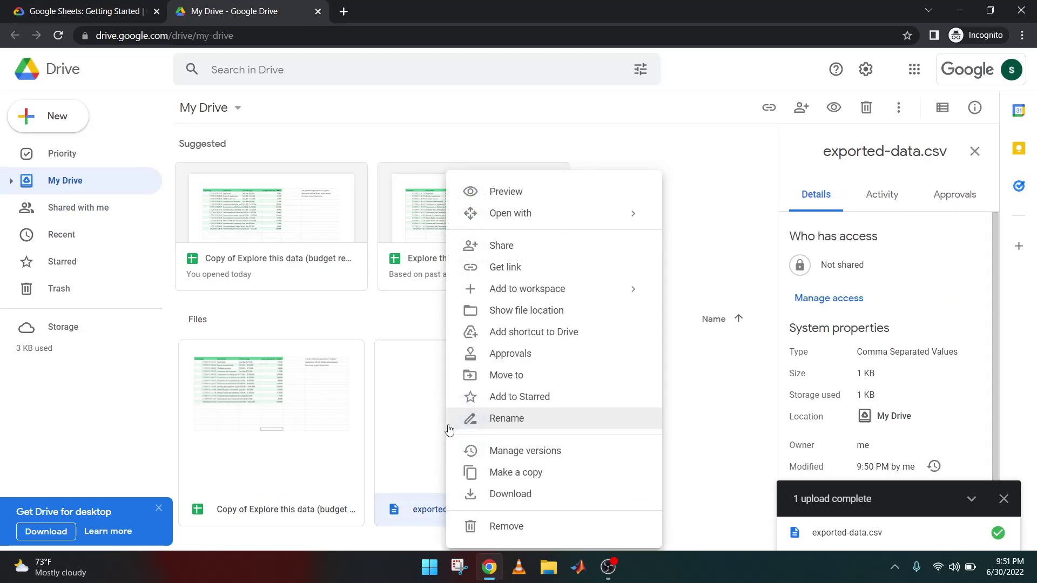
pyautogui.moveTo(532, 216)
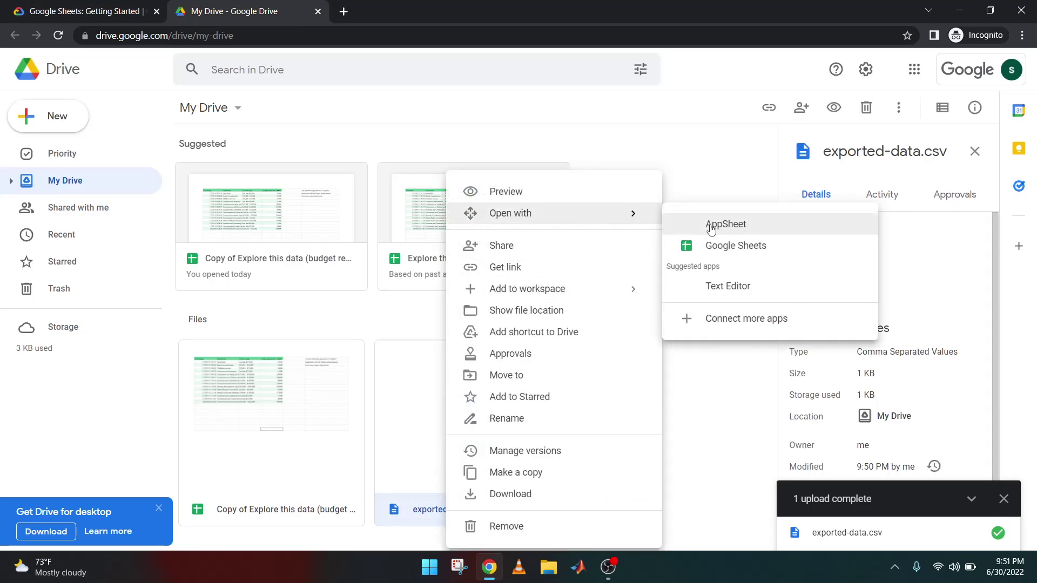
pyautogui.click(736, 244)
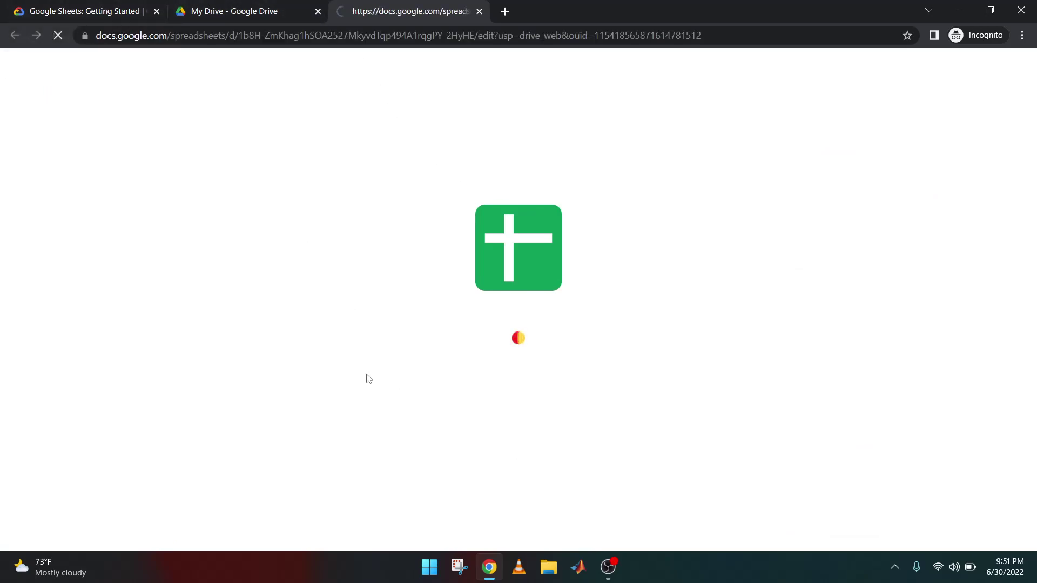
# Check the lab progress for the objective "Import and convert old spreadsheets to Sheets".
pyautogui.click(58, 5)
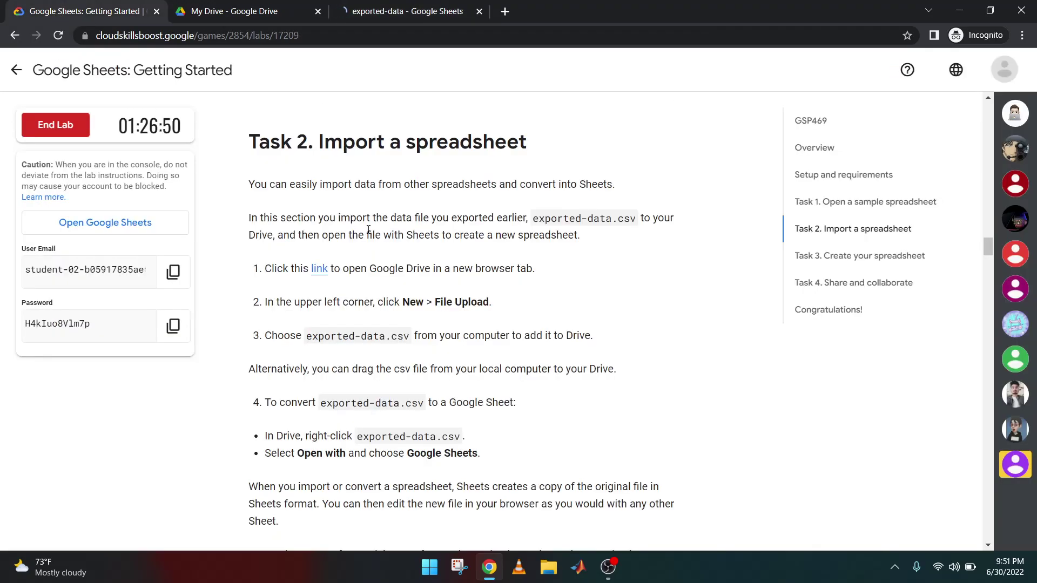
pyautogui.scroll(-3, 432, 444)
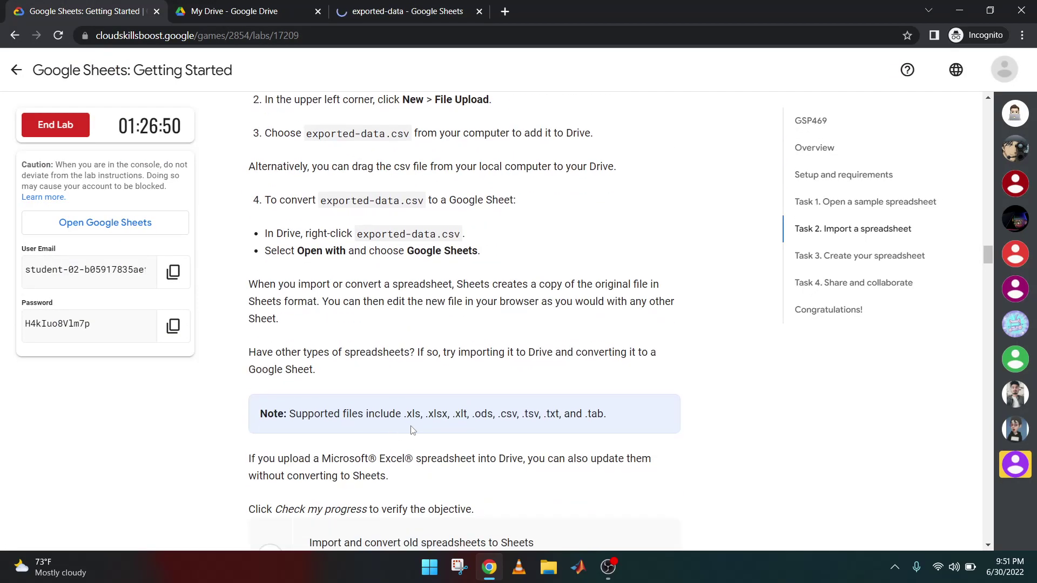
pyautogui.scroll(-3, 380, 443)
pyautogui.click(386, 367)
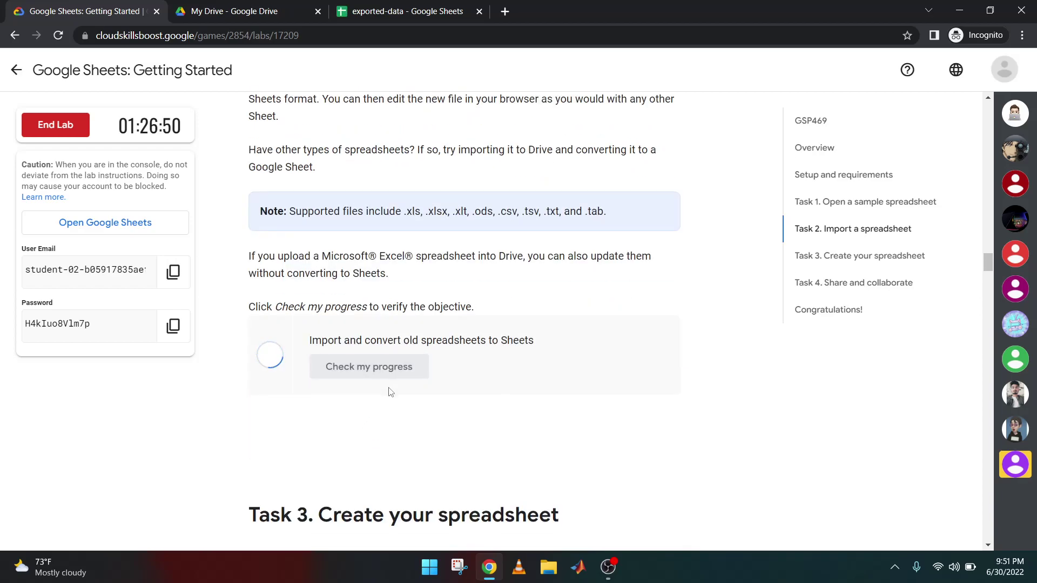
# Read the lab's Task 3 instructions on creating a new spreadsheet from the Google apps list.
pyautogui.scroll(-4, 385, 390)
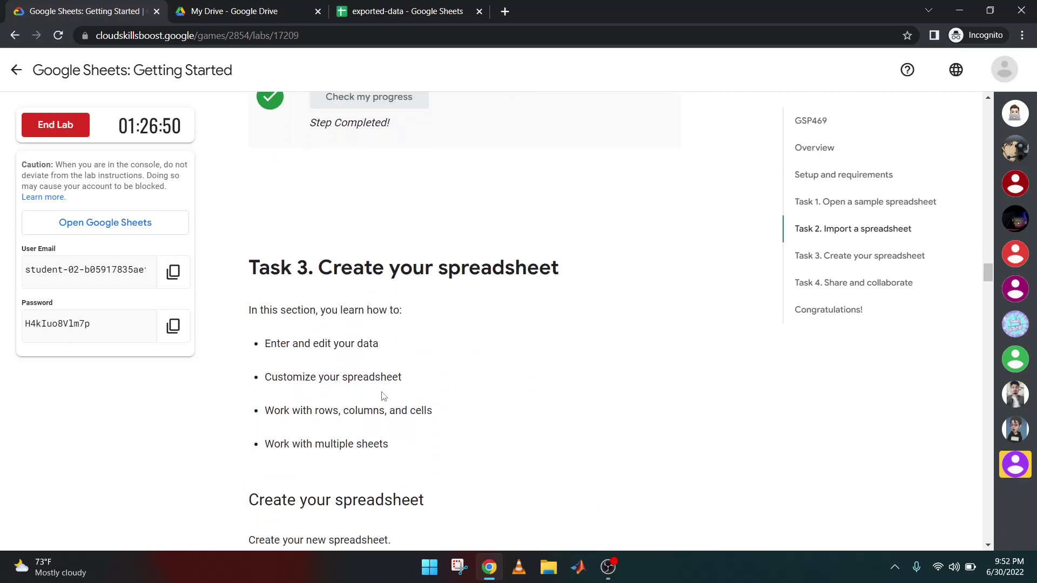
pyautogui.scroll(-1, 456, 273)
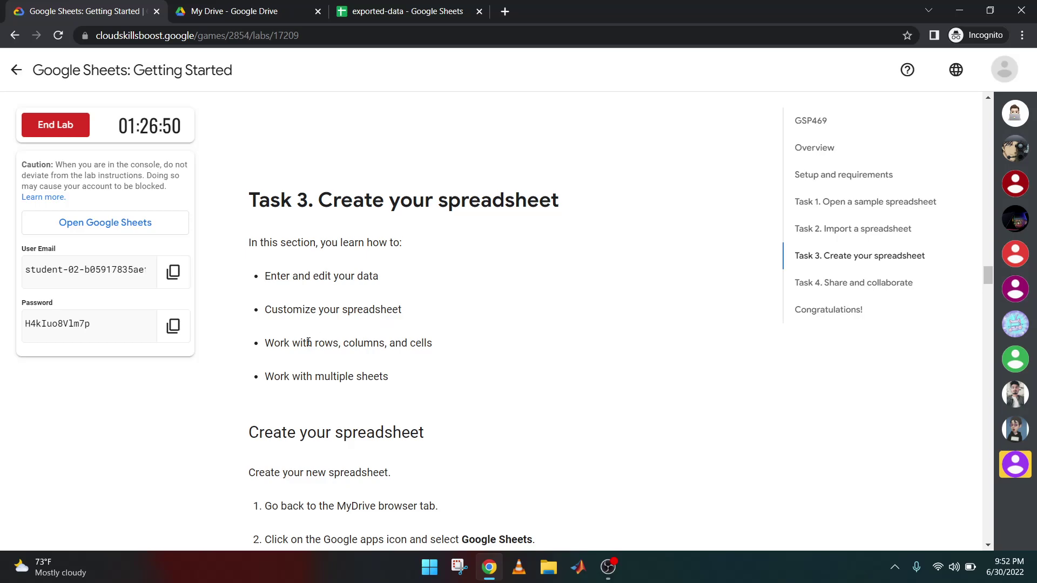
pyautogui.scroll(-5, 333, 359)
pyautogui.scroll(-8, 334, 359)
pyautogui.scroll(3, 327, 367)
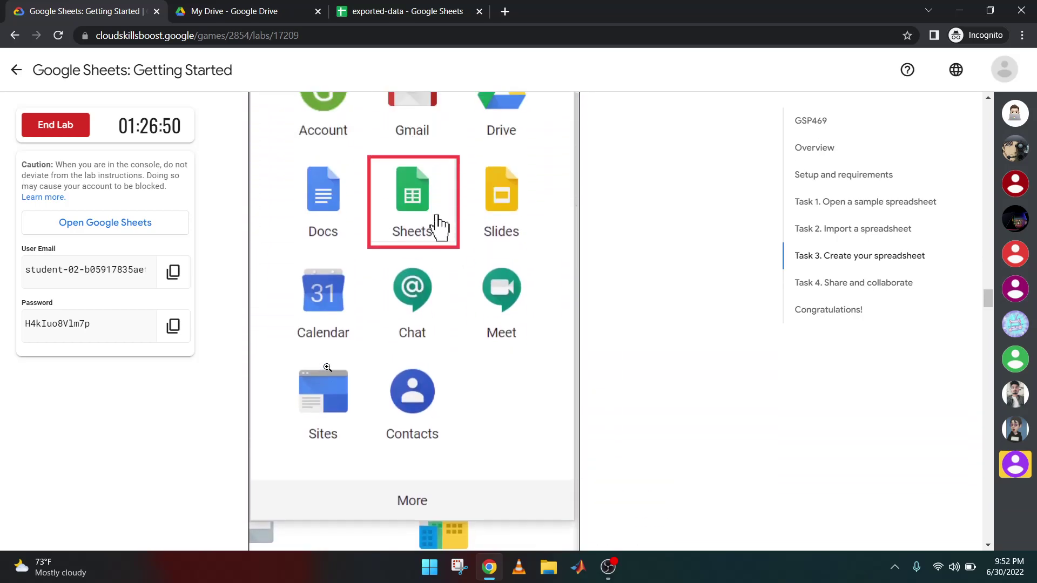
pyautogui.scroll(2, 396, 243)
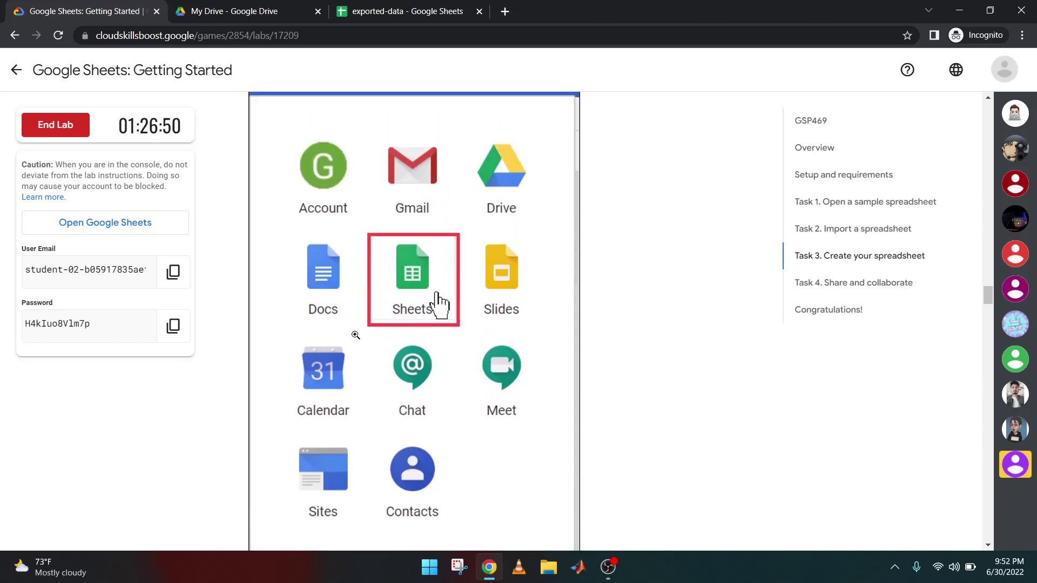
pyautogui.scroll(-3, 387, 337)
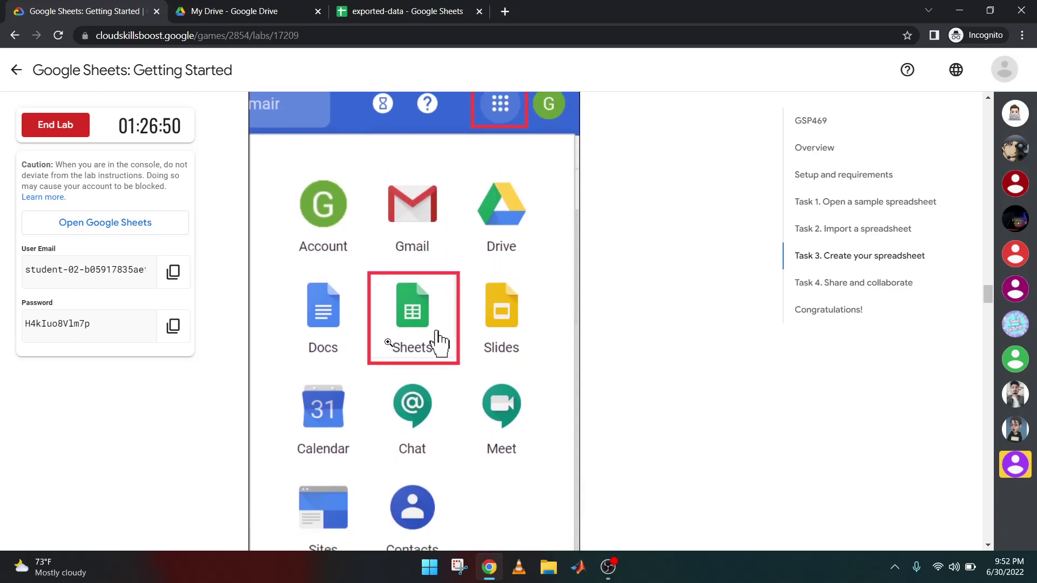
# Close the My Drive page and return to the lab instructions.
pyautogui.click(286, 5)
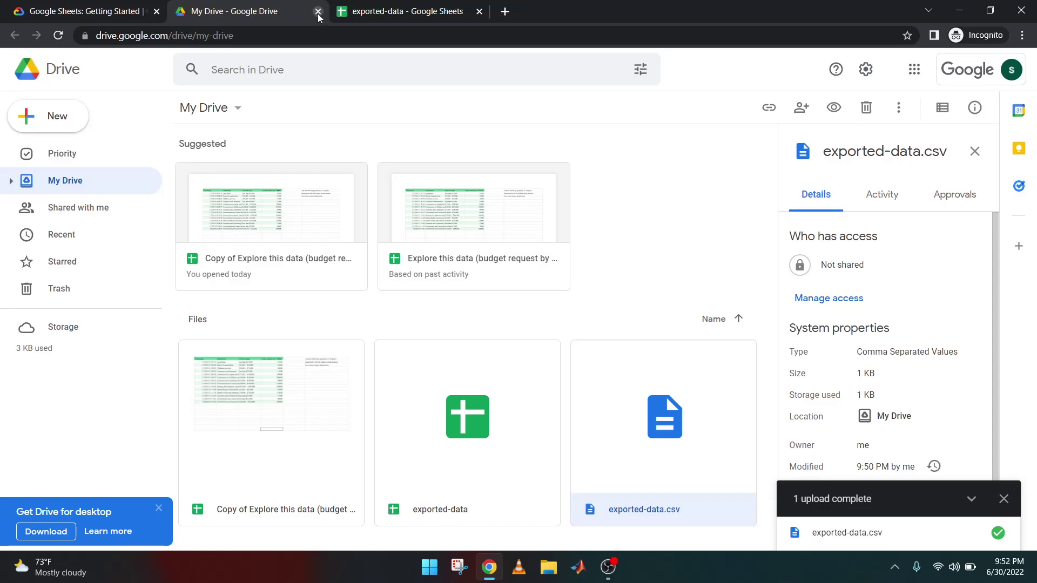
pyautogui.click(318, 11)
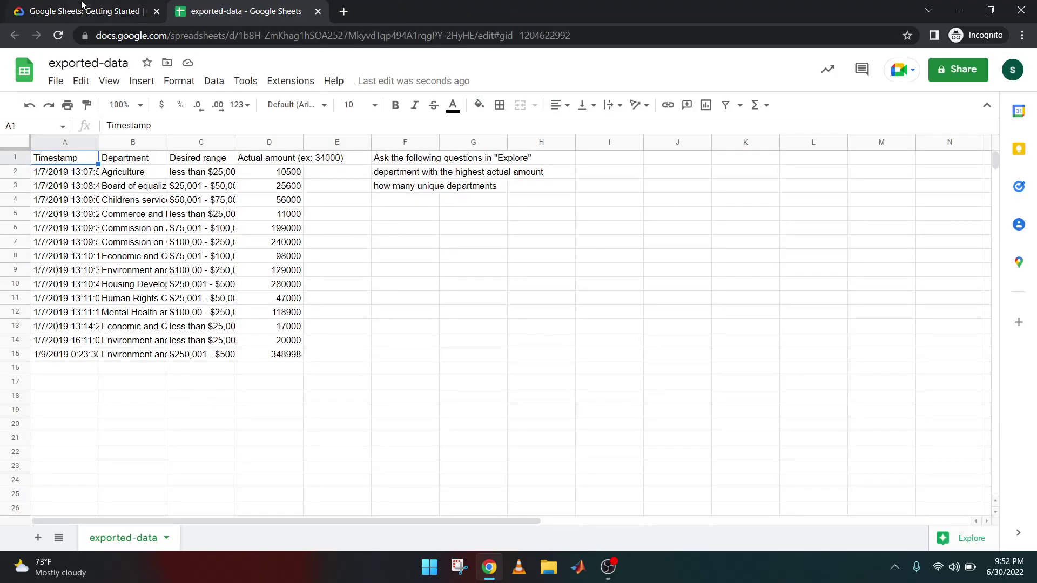
pyautogui.click(83, 6)
# Copy the spreadsheet name "important-data" from the lab's "Enter and edit your data" section.
pyautogui.scroll(-3, 469, 340)
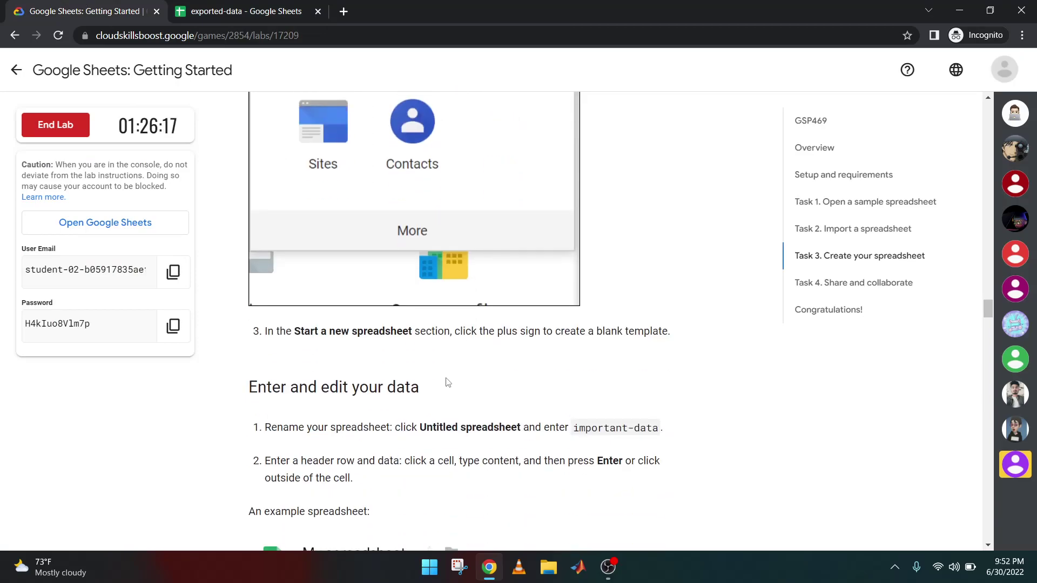
pyautogui.scroll(-2, 355, 404)
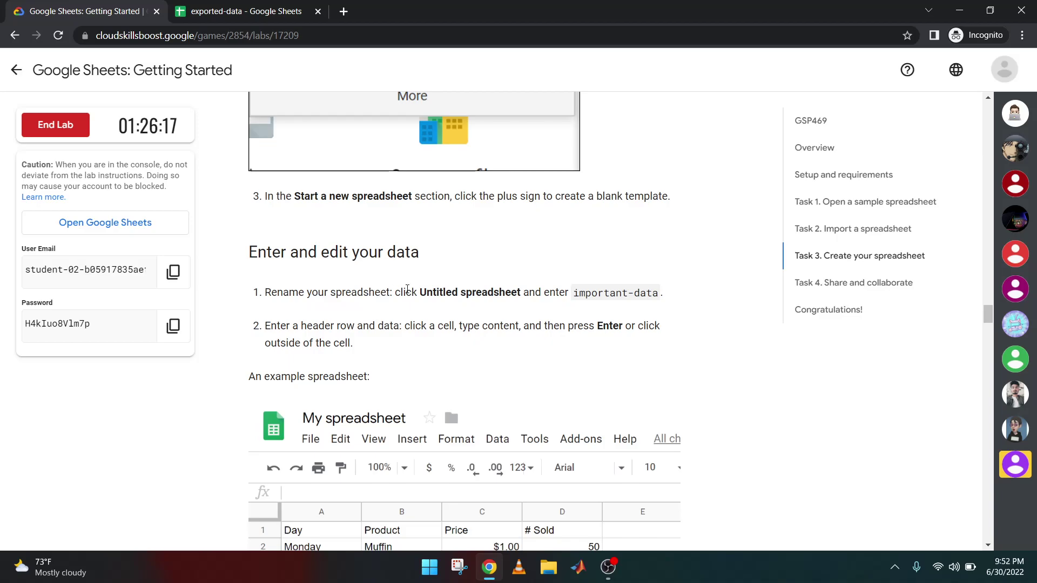
pyautogui.moveTo(574, 295); pyautogui.dragTo(658, 297)
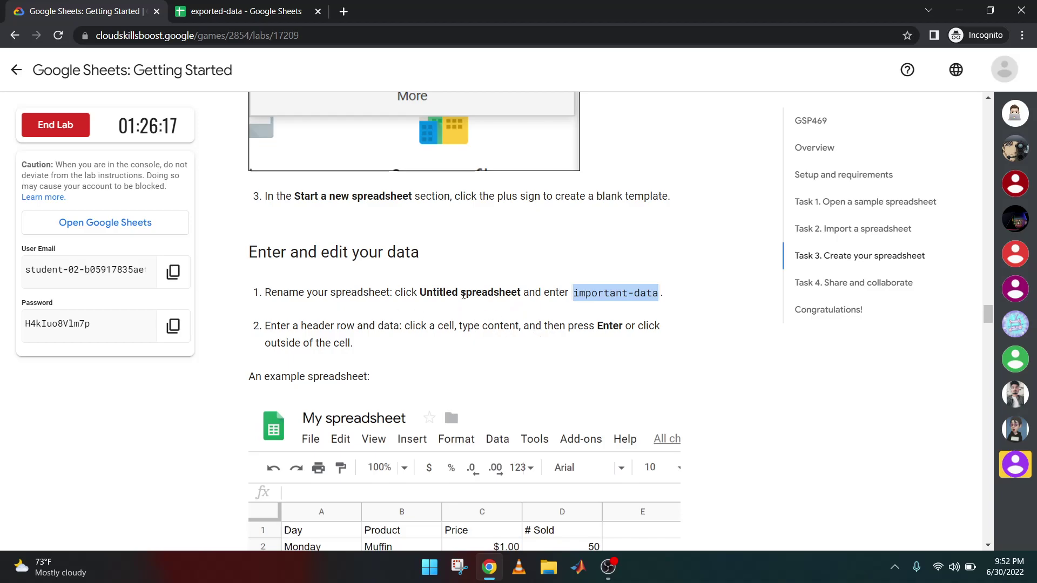
# Make a copy of the exported-data spreadsheet named "important-data" in My Drive and close the original.
pyautogui.click(244, 11)
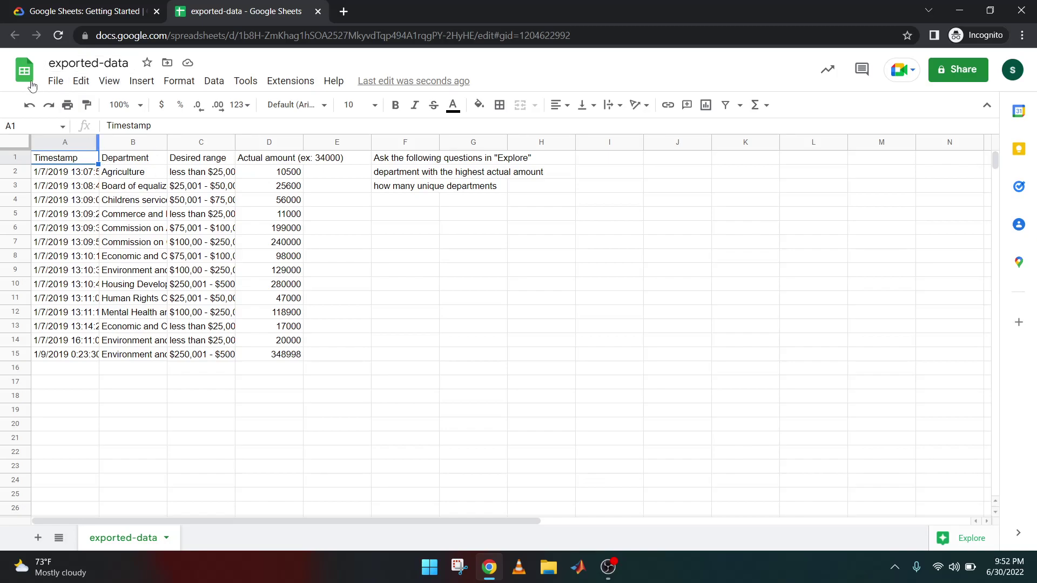
pyautogui.click(56, 82)
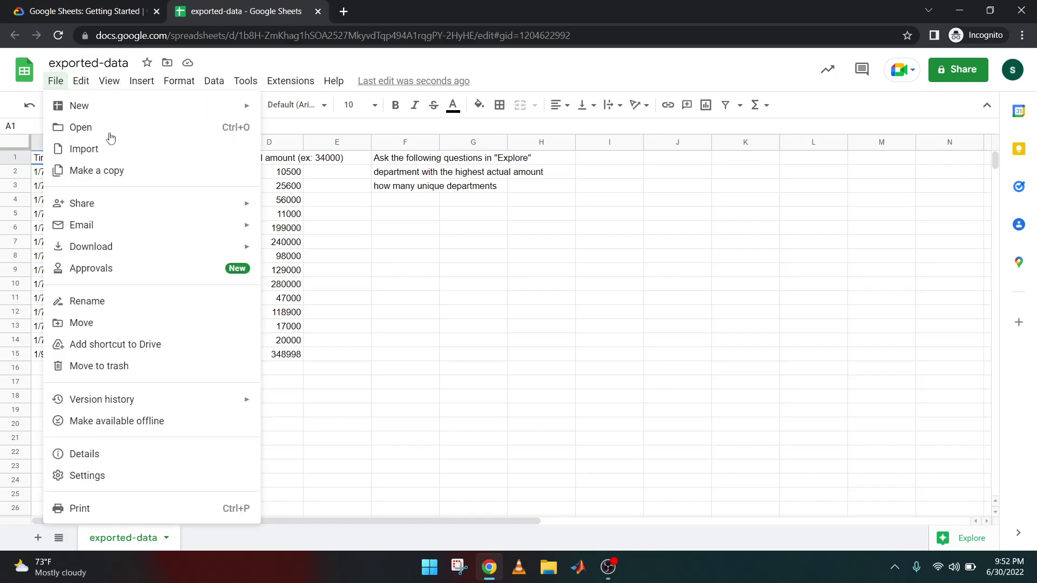
pyautogui.click(108, 171)
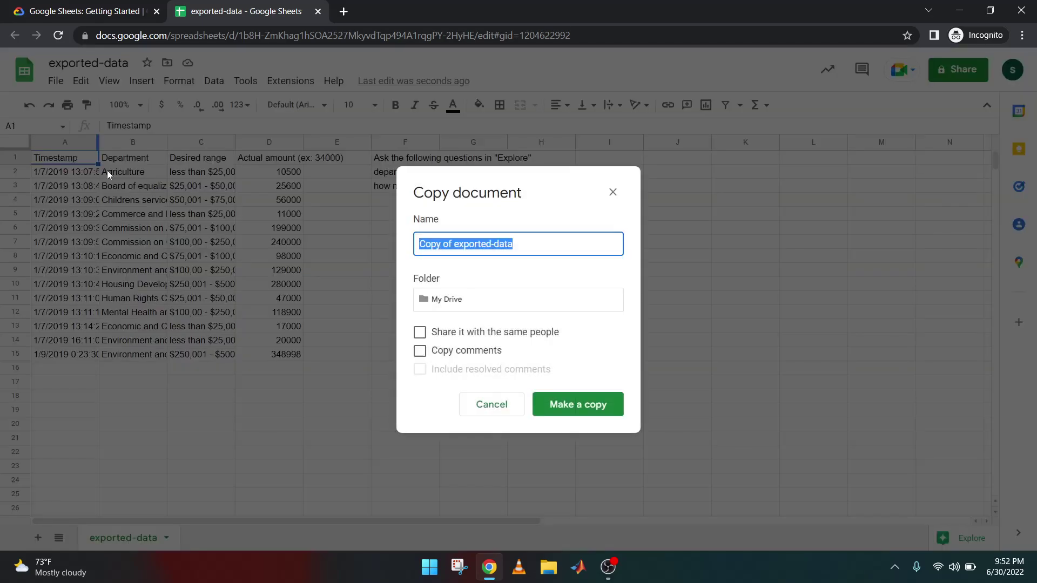
pyautogui.hotkey('ctrl', 'v')
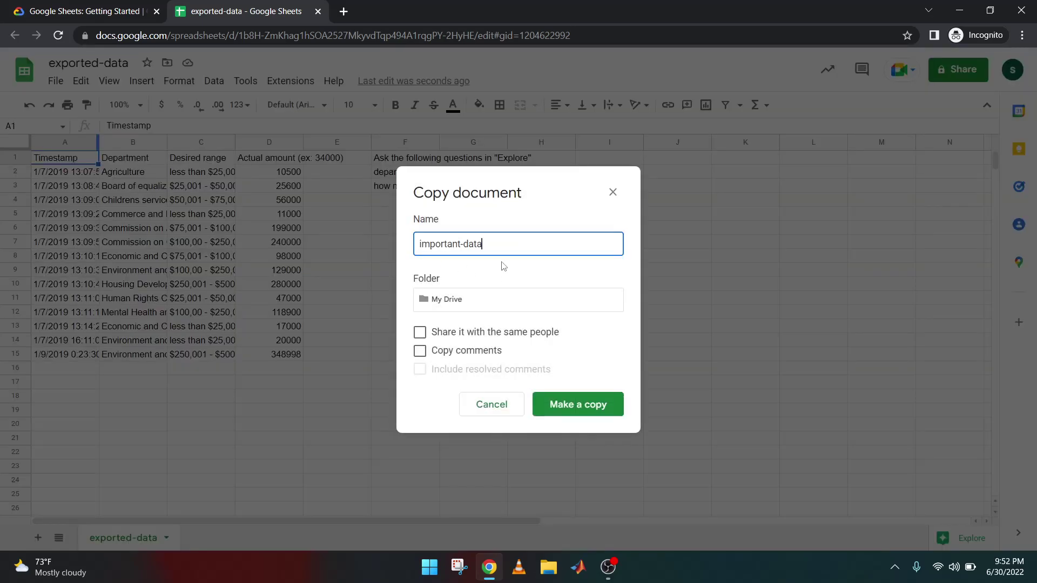
pyautogui.click(594, 409)
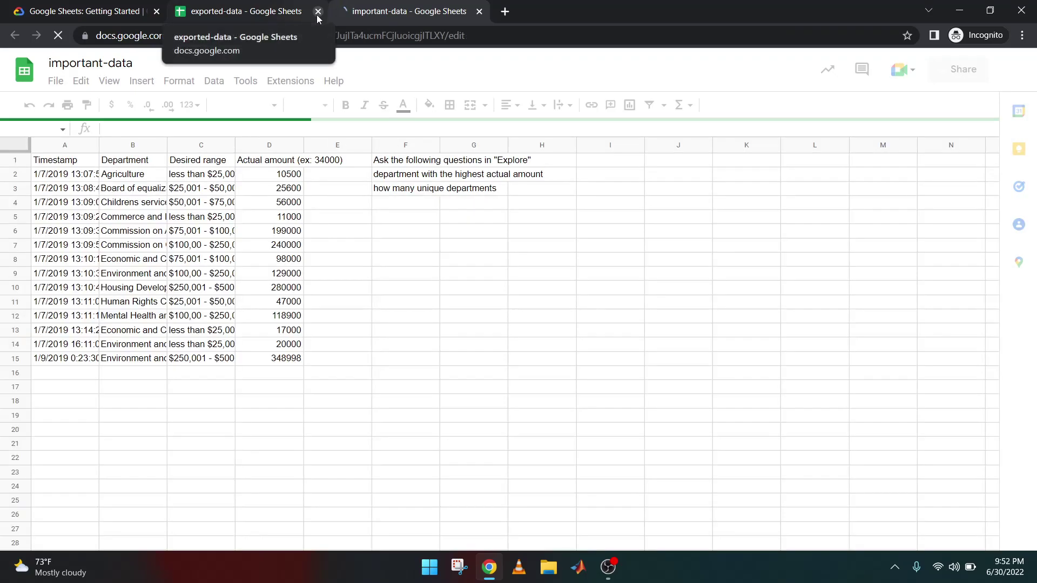
pyautogui.click(318, 11)
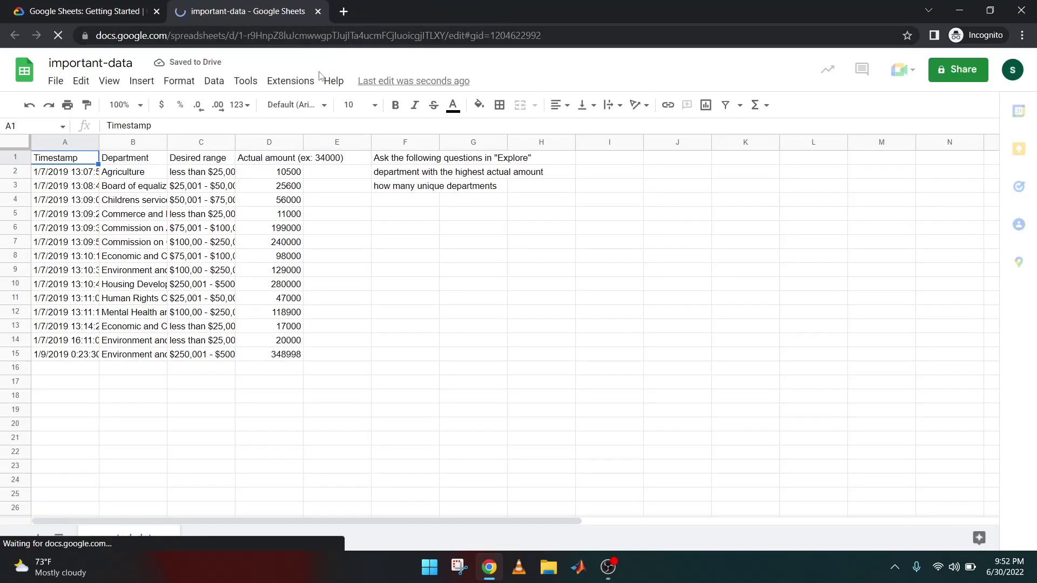
# Read the remaining Task 3 instructions in the lab, from entering data through to working with multiple sheets.
pyautogui.click(108, 11)
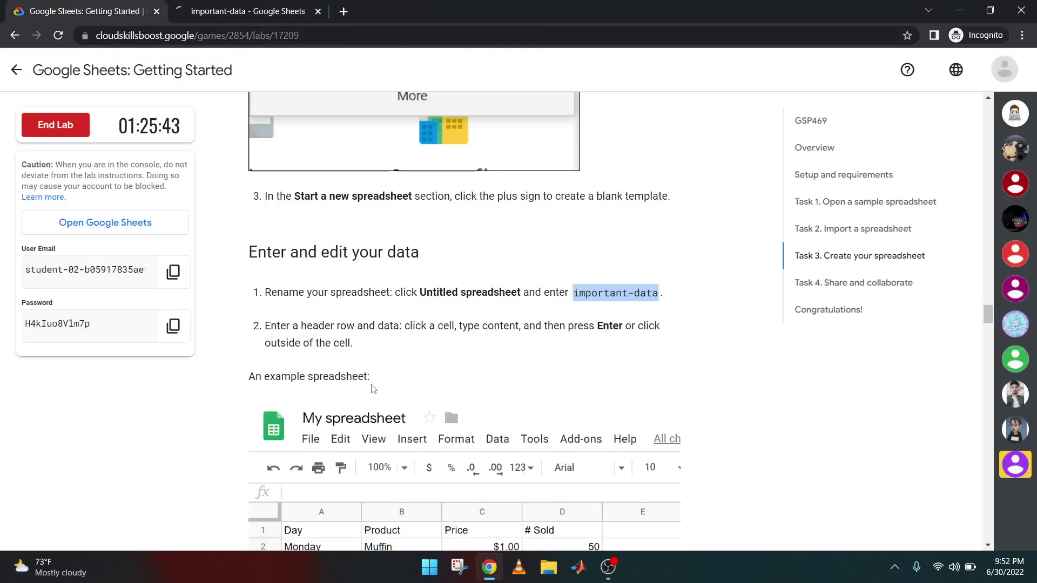
pyautogui.scroll(-3, 378, 343)
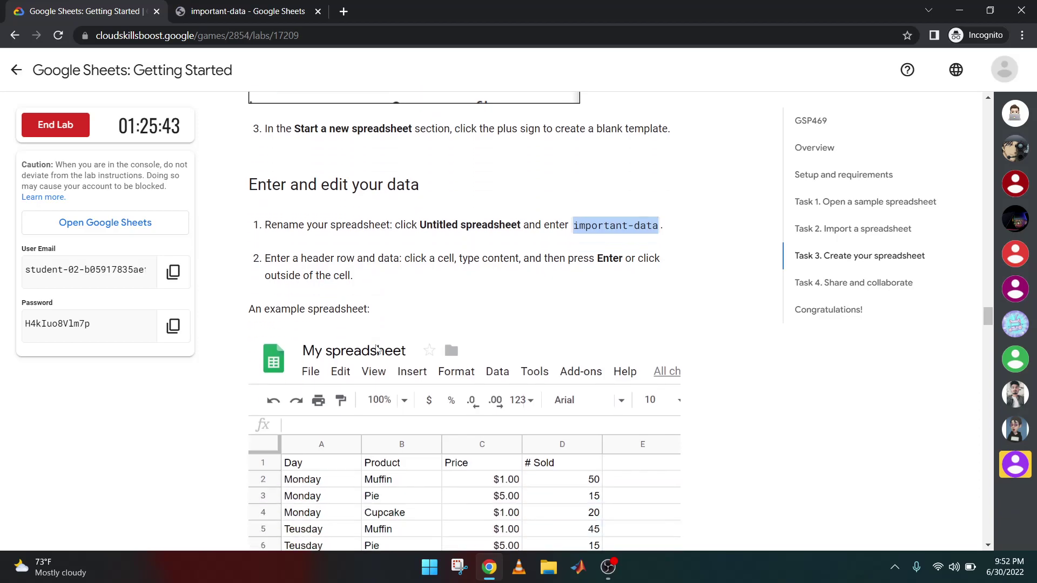
pyautogui.scroll(-6, 375, 344)
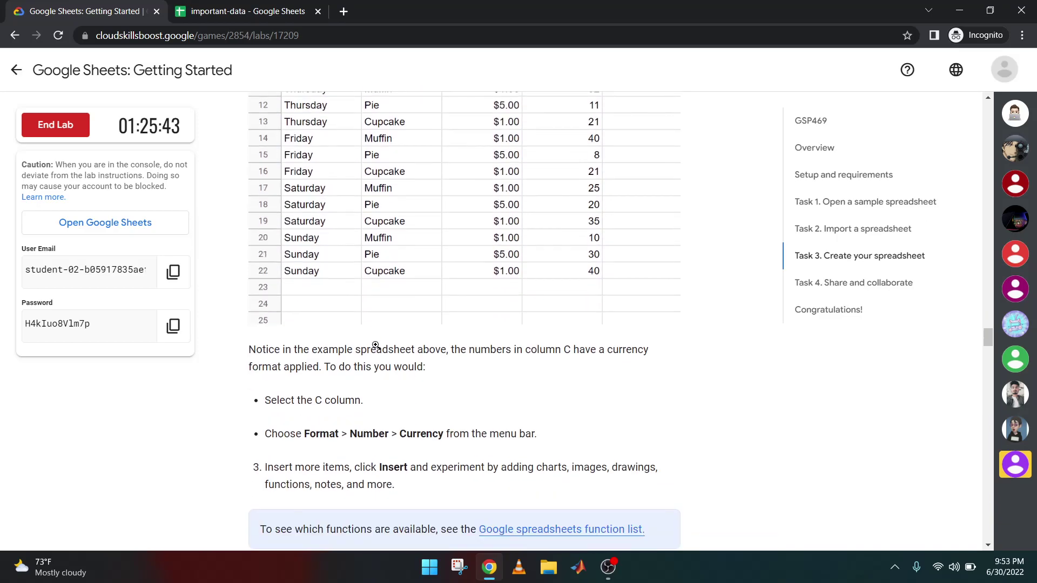
pyautogui.scroll(-1, 376, 345)
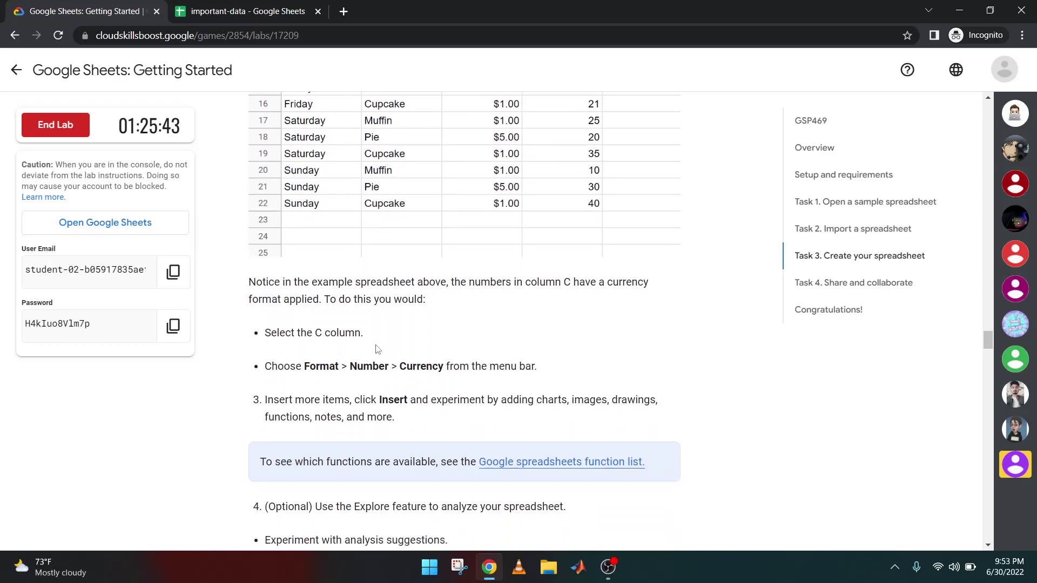
pyautogui.scroll(-2, 378, 349)
pyautogui.scroll(-1, 378, 349)
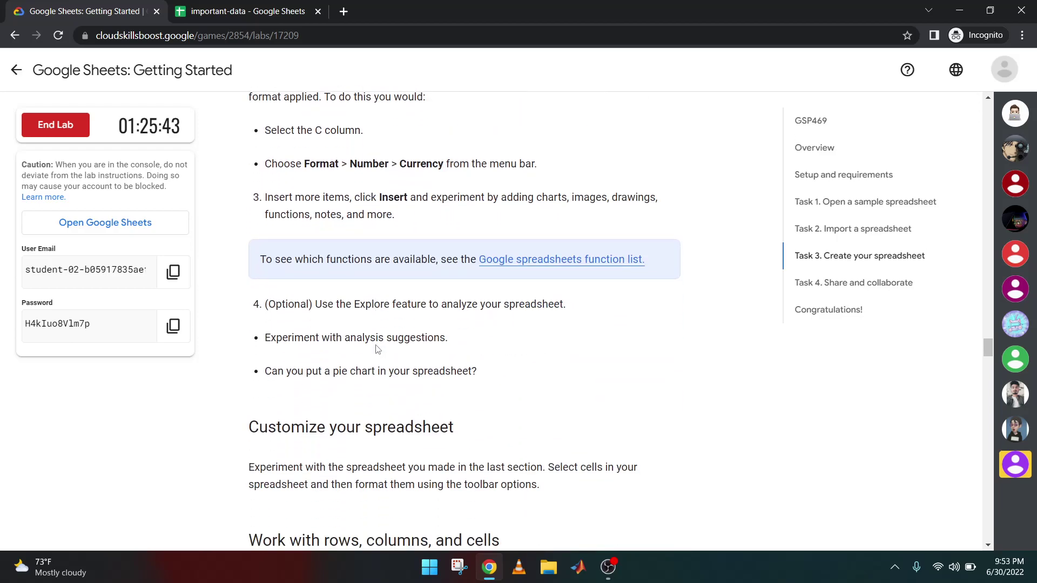
pyautogui.scroll(-5, 377, 348)
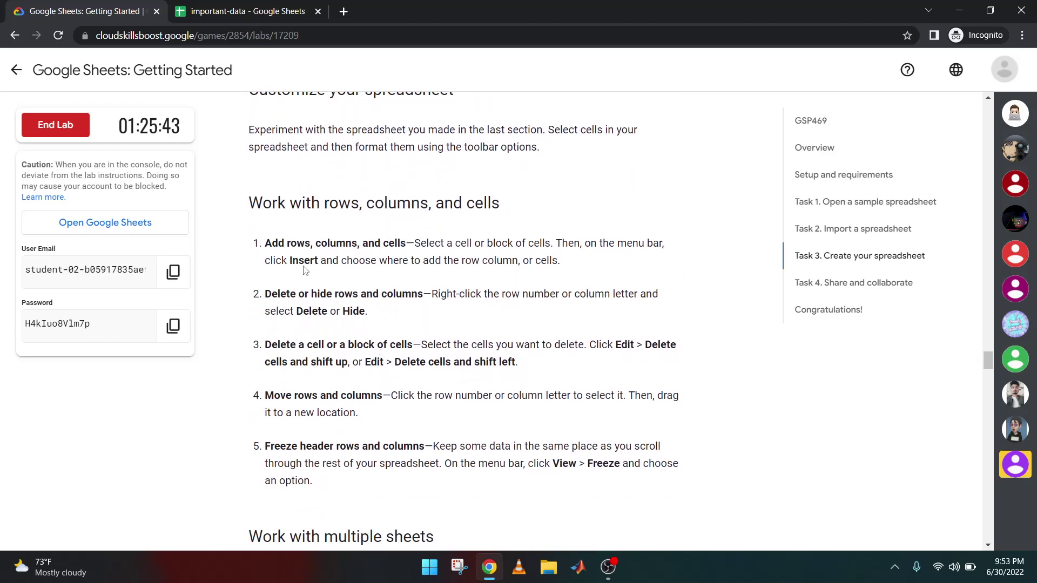
pyautogui.scroll(-5, 399, 324)
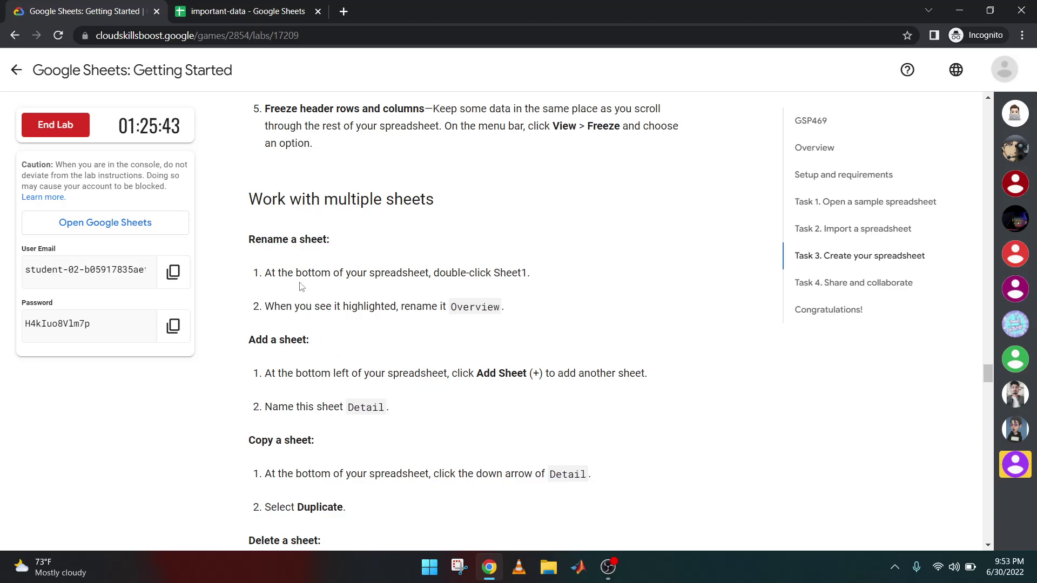
# Add two new sheets to the important-data spreadsheet and switch back to its exported-data sheet.
pyautogui.click(231, 9)
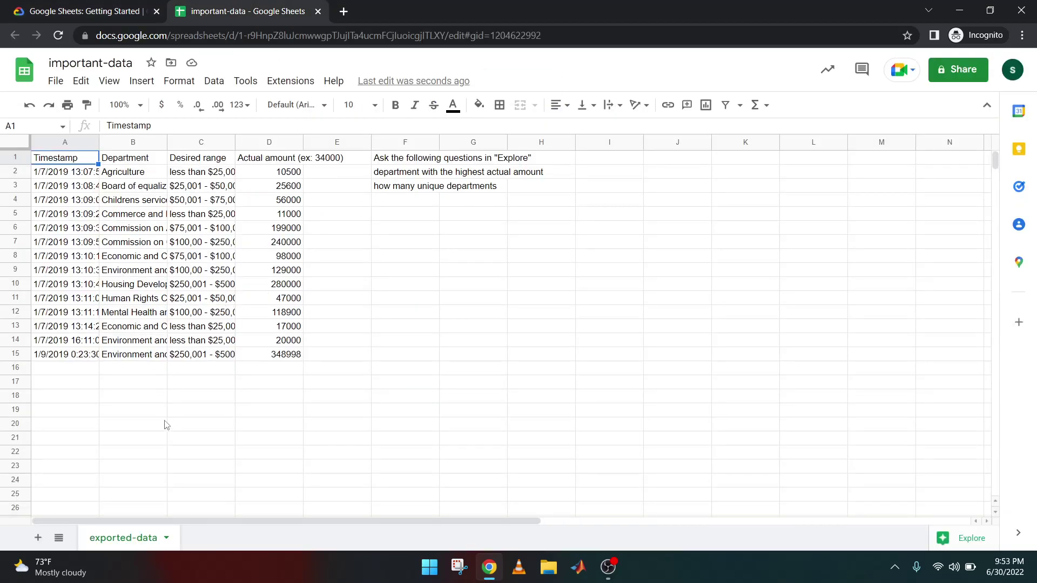
pyautogui.click(38, 540)
pyautogui.click(39, 540)
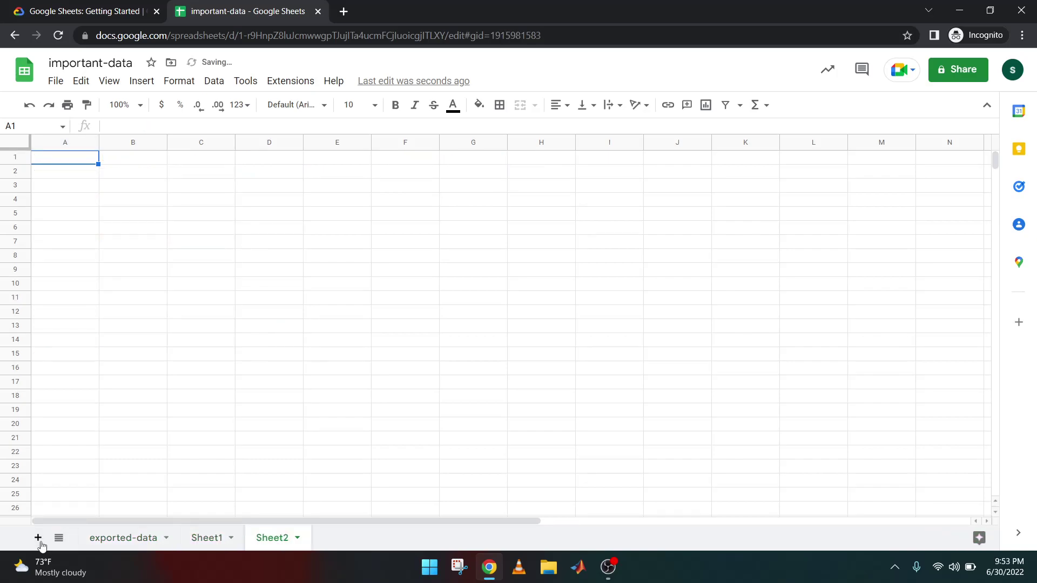
pyautogui.click(146, 540)
# Copy the name "Overview" from the lab instructions and rename the exported-data sheet to it.
pyautogui.click(86, 11)
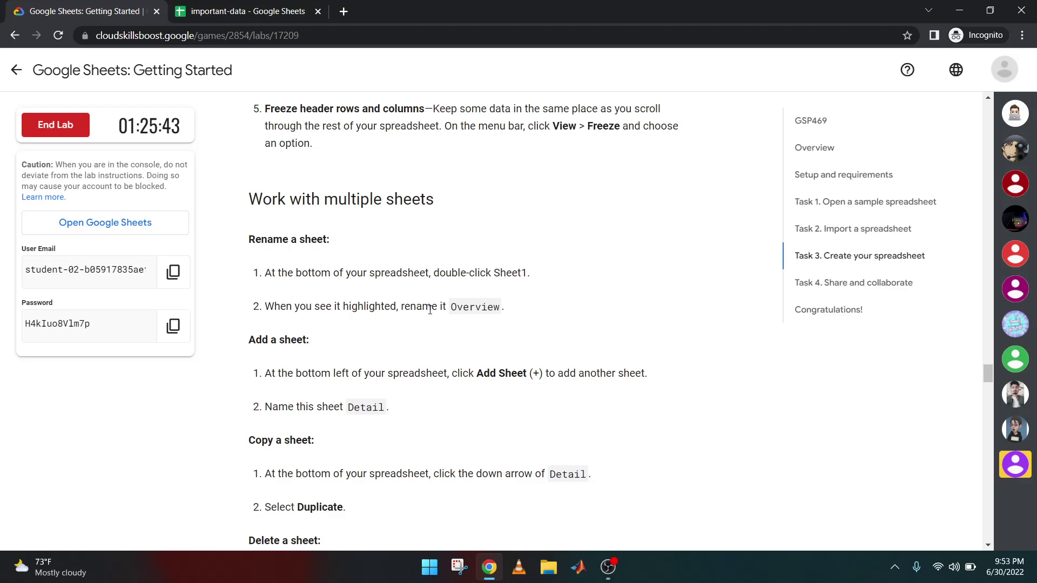
pyautogui.doubleClick(465, 309)
pyautogui.hotkey('ctrl', 'c')
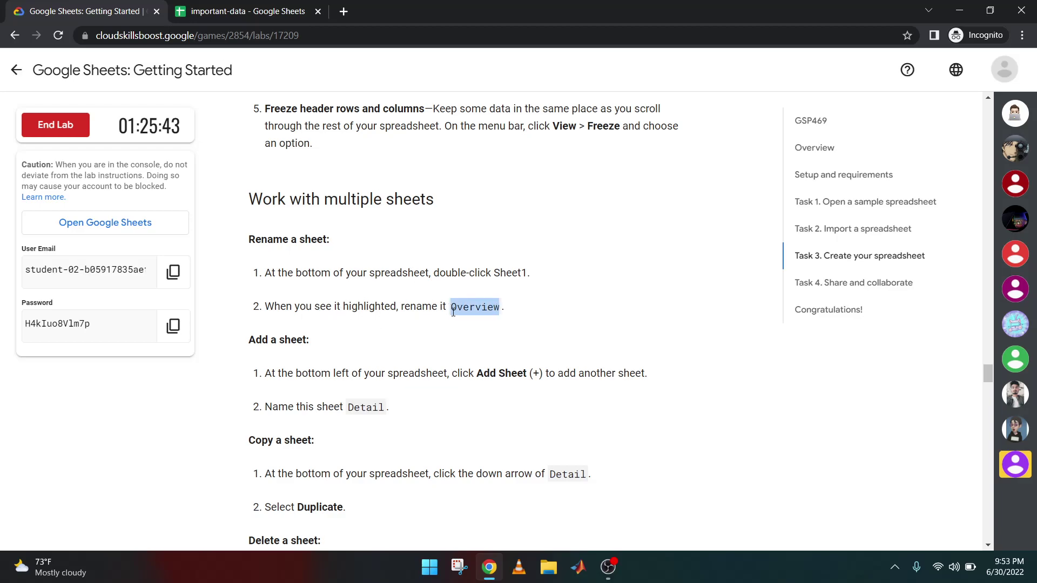
pyautogui.click(265, 7)
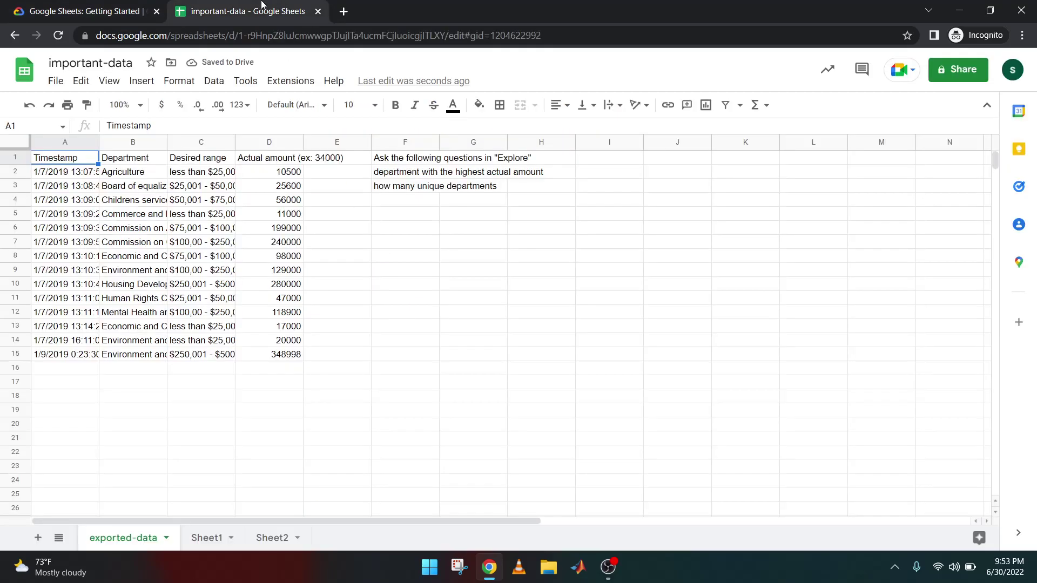
pyautogui.doubleClick(123, 539)
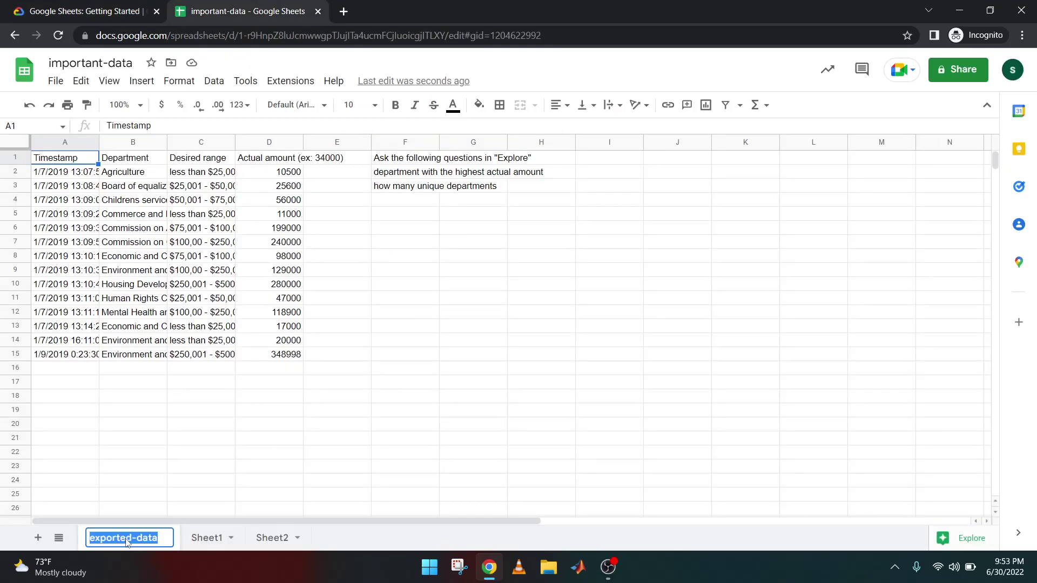
pyautogui.hotkey('ctrl', 'v')
# Copy the name "Detail" from the lab instructions and rename Sheet1 to it.
pyautogui.click(86, 11)
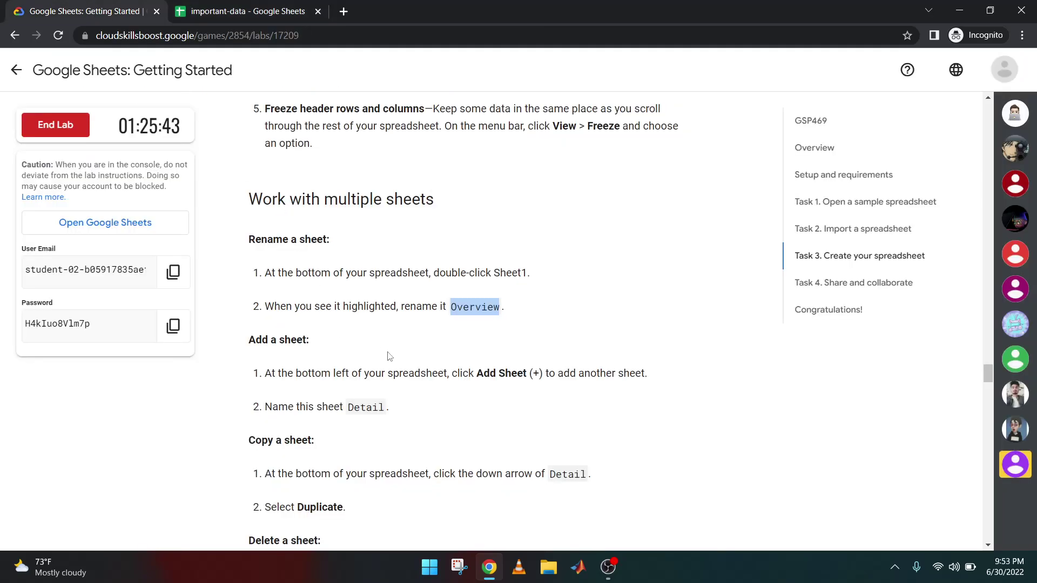
pyautogui.doubleClick(362, 408)
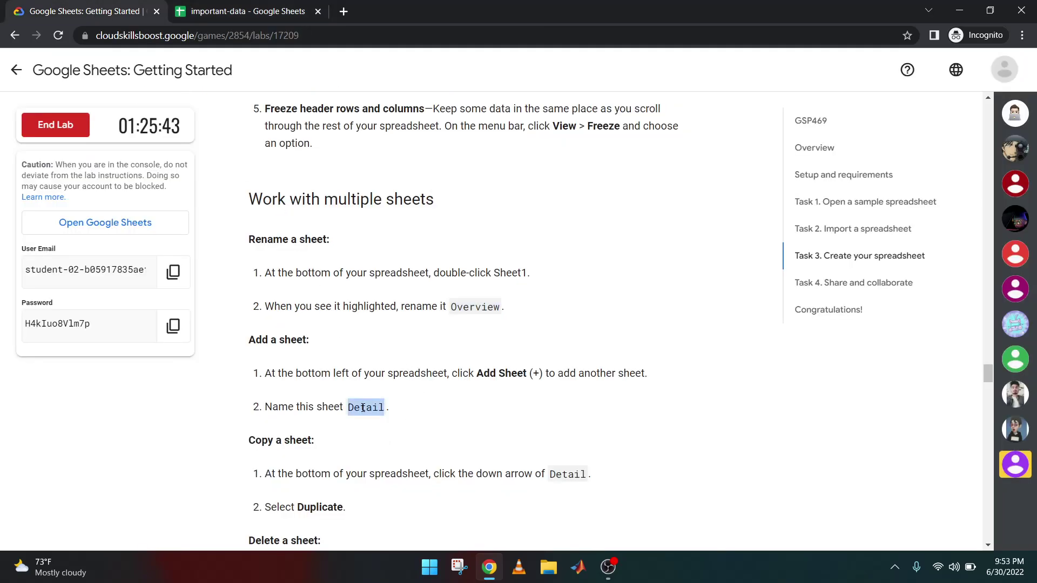
pyautogui.click(243, 12)
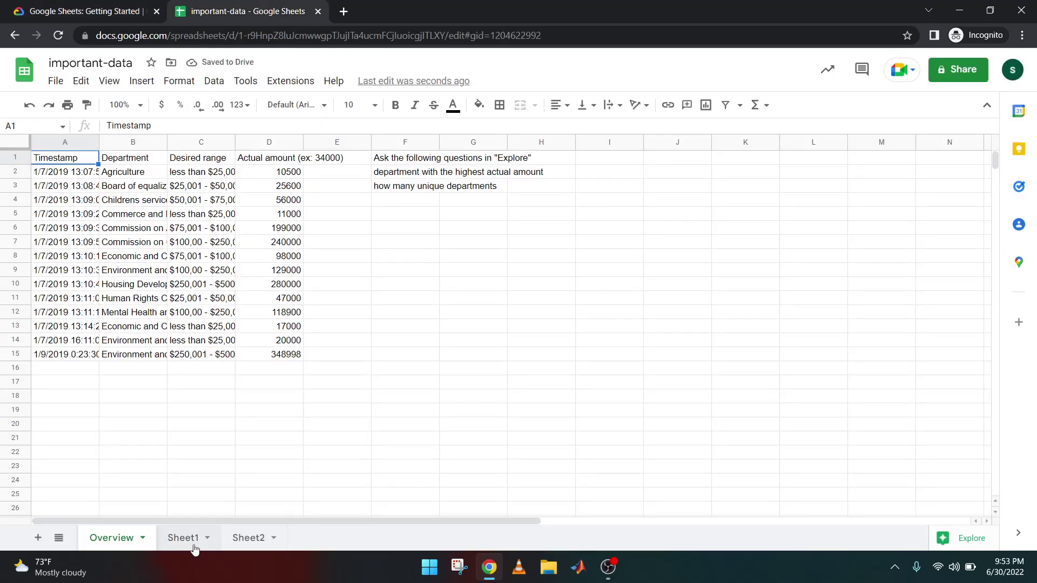
pyautogui.click(196, 548)
pyautogui.doubleClick(193, 545)
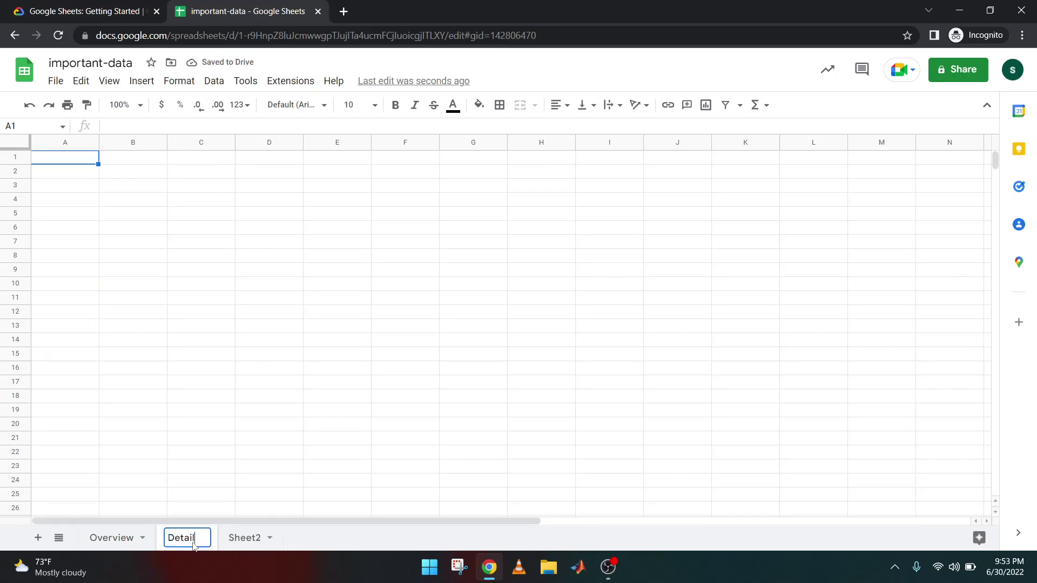
# Go through the sheet copying and deleting instructions and check the lab progress for the "Customize your spreadsheet" objective.
pyautogui.click(108, 11)
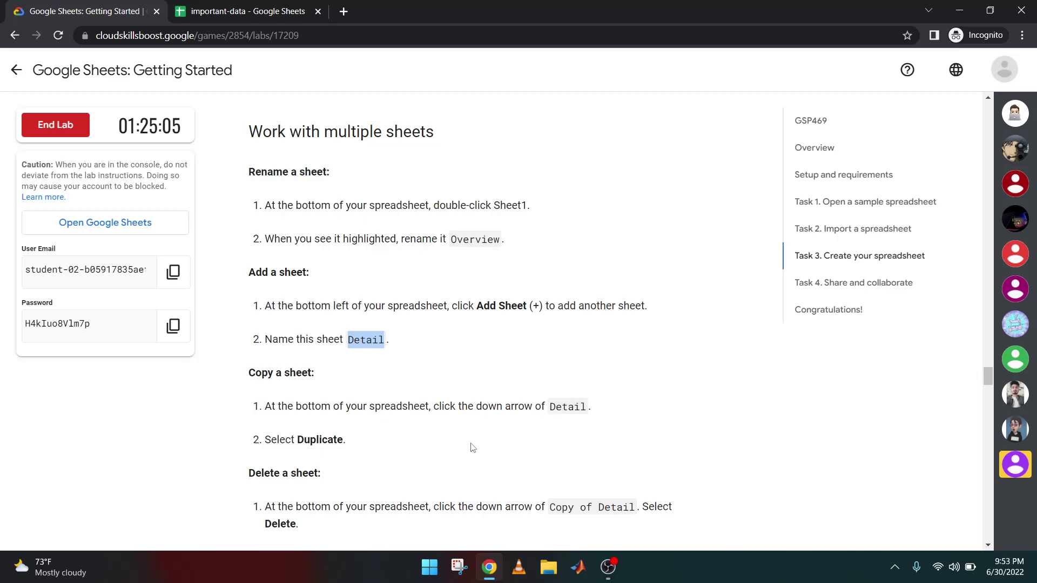
pyautogui.scroll(-1, 329, 463)
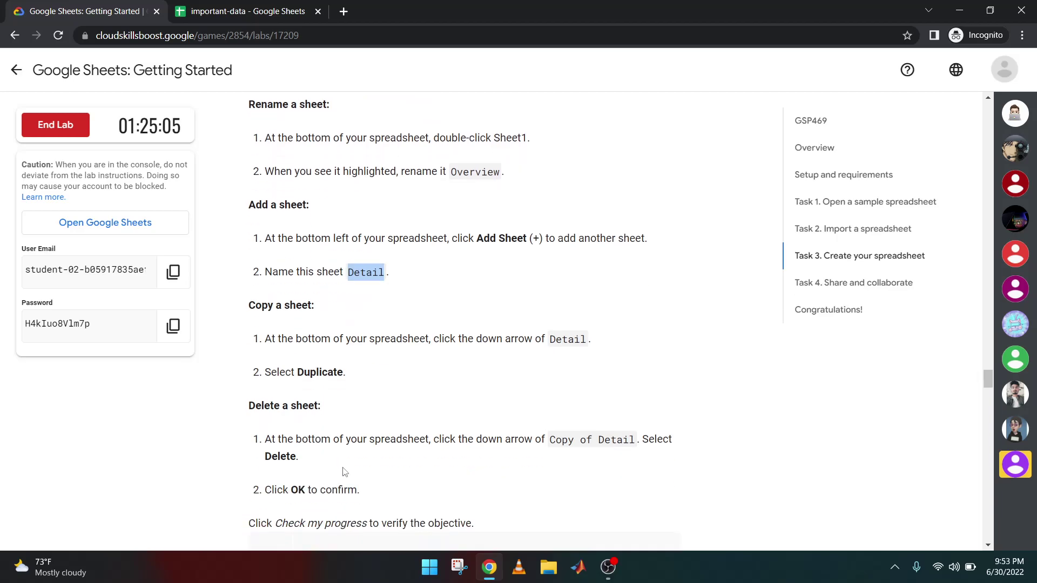
pyautogui.scroll(-1, 337, 473)
pyautogui.click(271, 5)
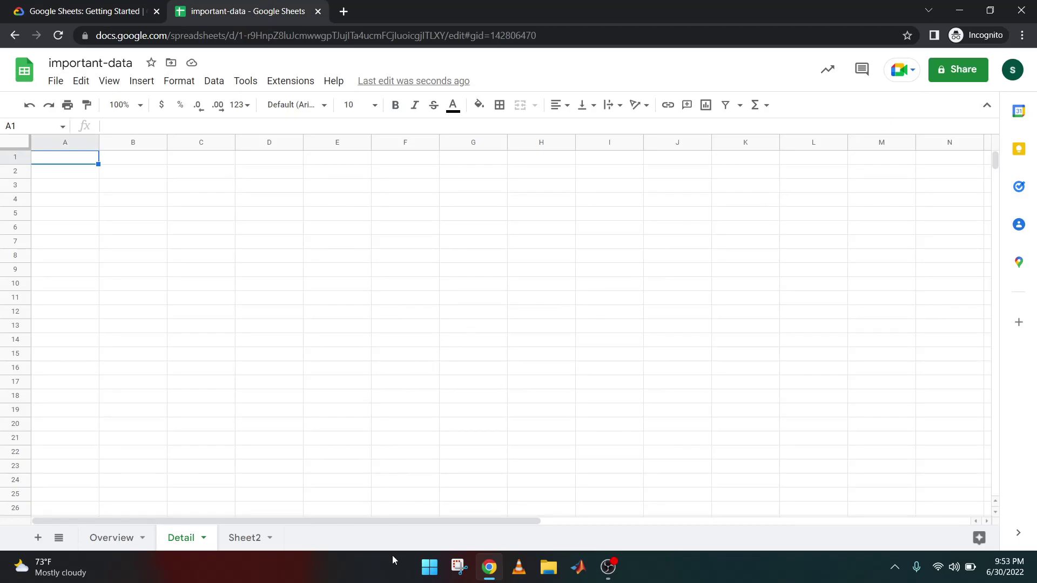
pyautogui.click(87, 11)
pyautogui.click(396, 514)
pyautogui.scroll(-2, 405, 459)
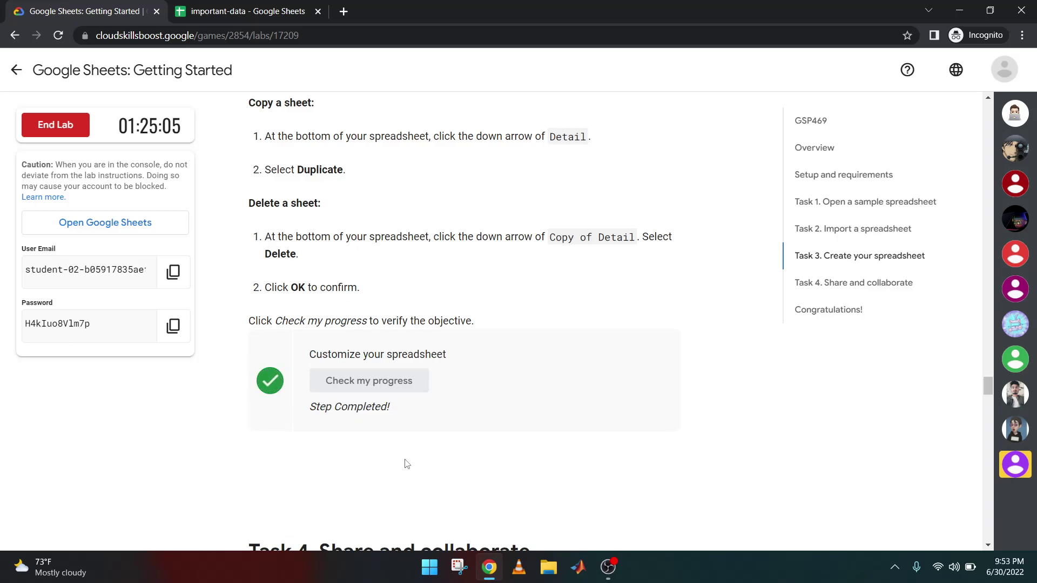
# Following the Task 4 instructions, share the important-data spreadsheet by changing its general access to the Qwiklabs group.
pyautogui.scroll(-7, 407, 448)
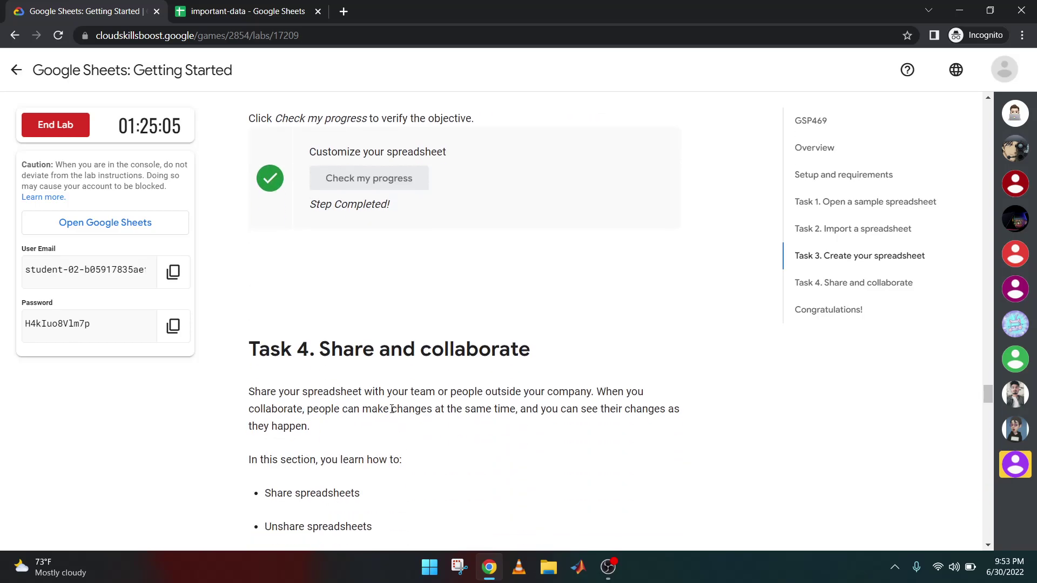
pyautogui.scroll(-3, 390, 392)
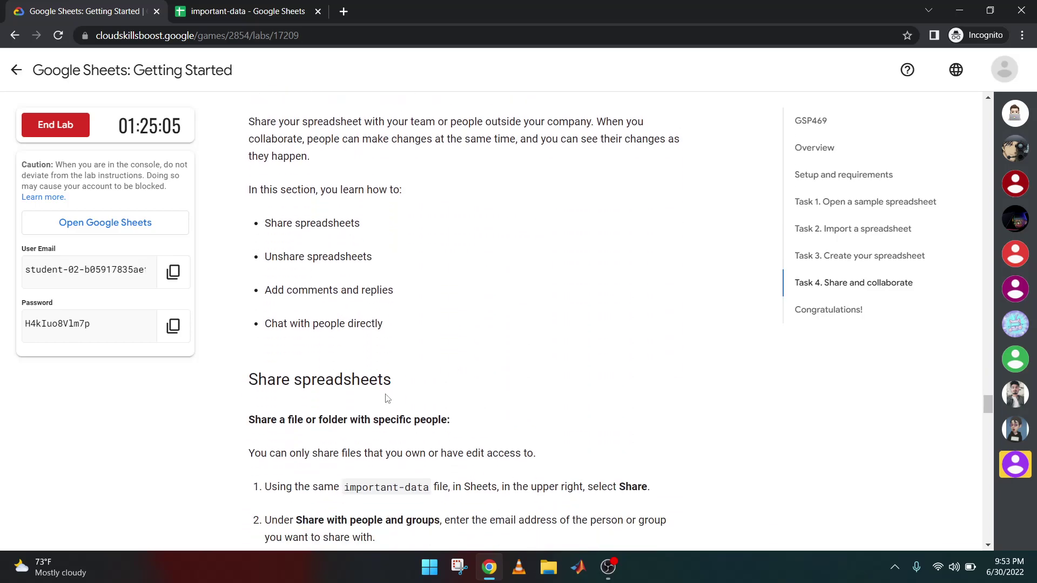
pyautogui.scroll(-1, 387, 398)
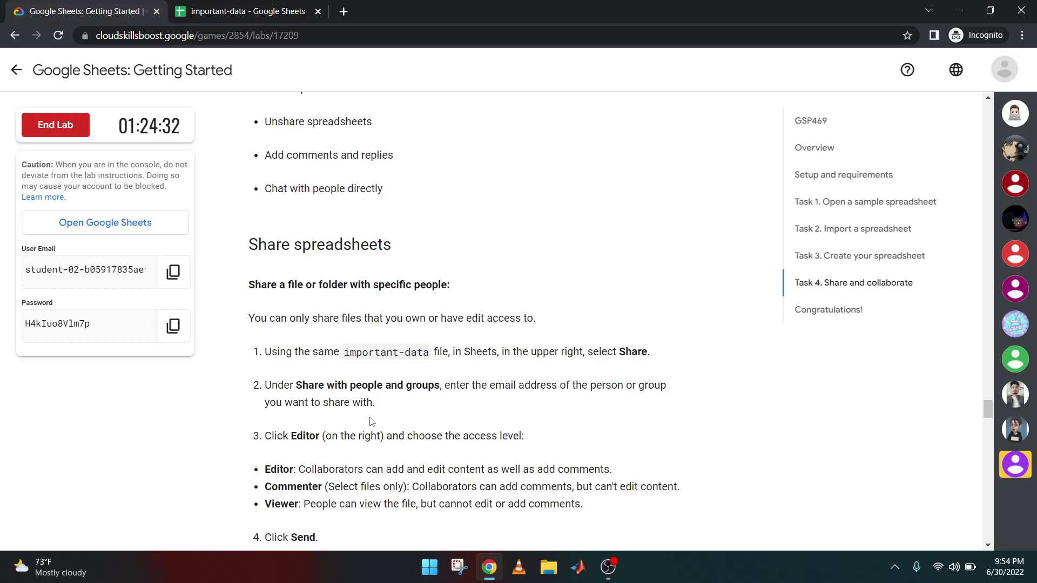
pyautogui.click(218, 11)
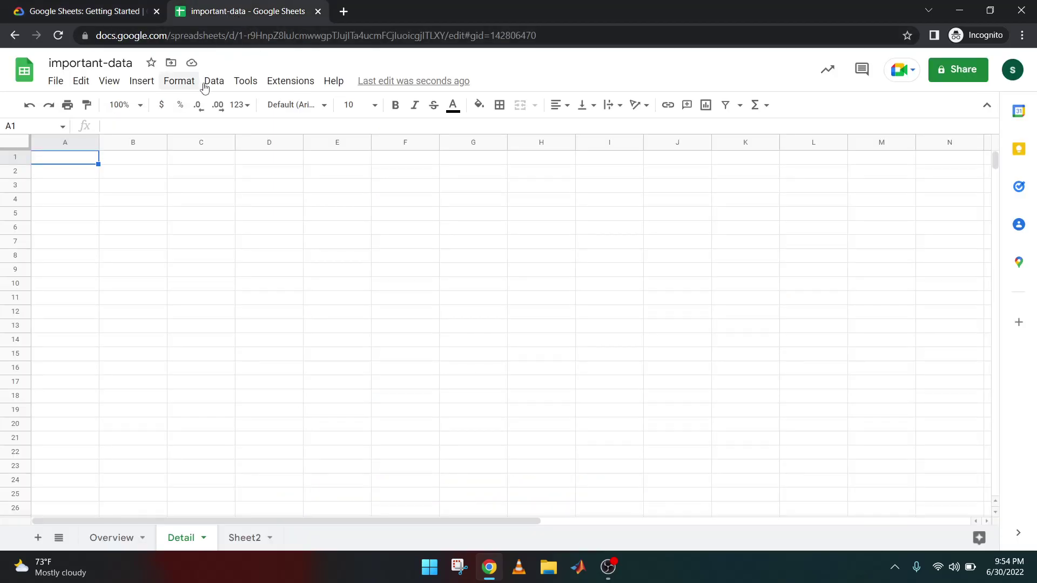
pyautogui.click(291, 81)
pyautogui.moveTo(243, 86)
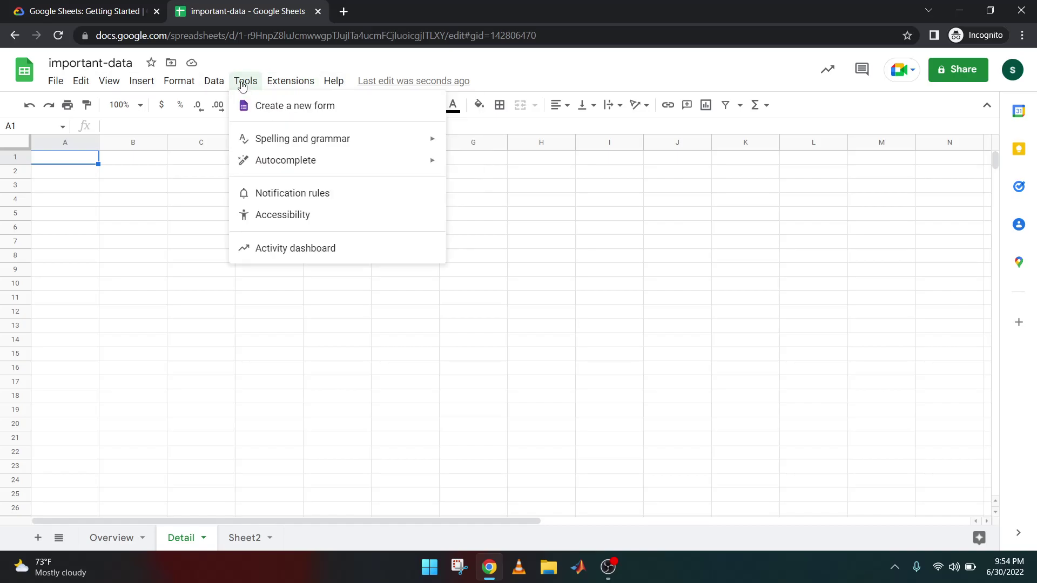
pyautogui.click(965, 80)
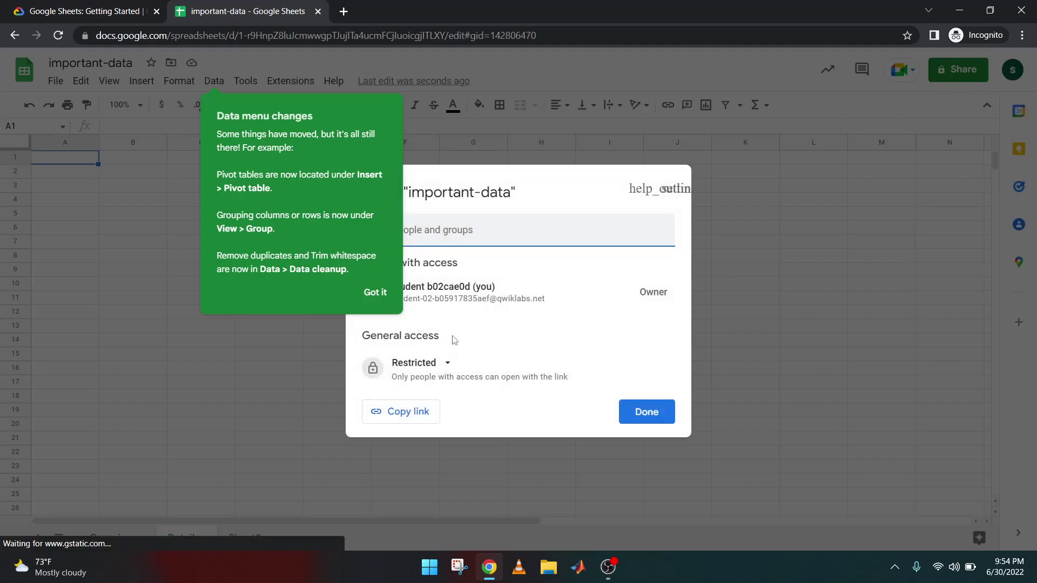
pyautogui.click(376, 293)
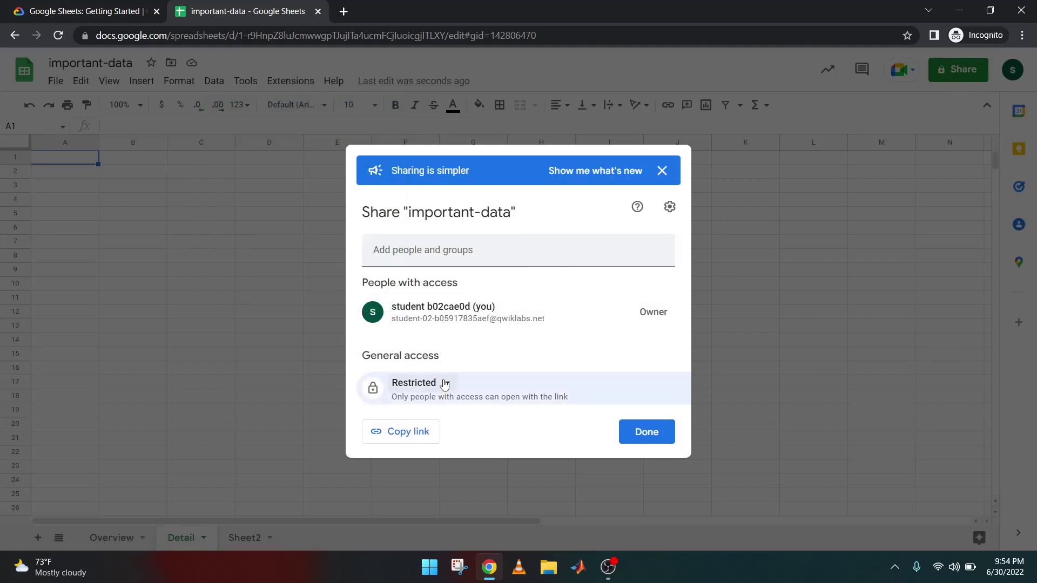
pyautogui.click(446, 383)
pyautogui.click(453, 459)
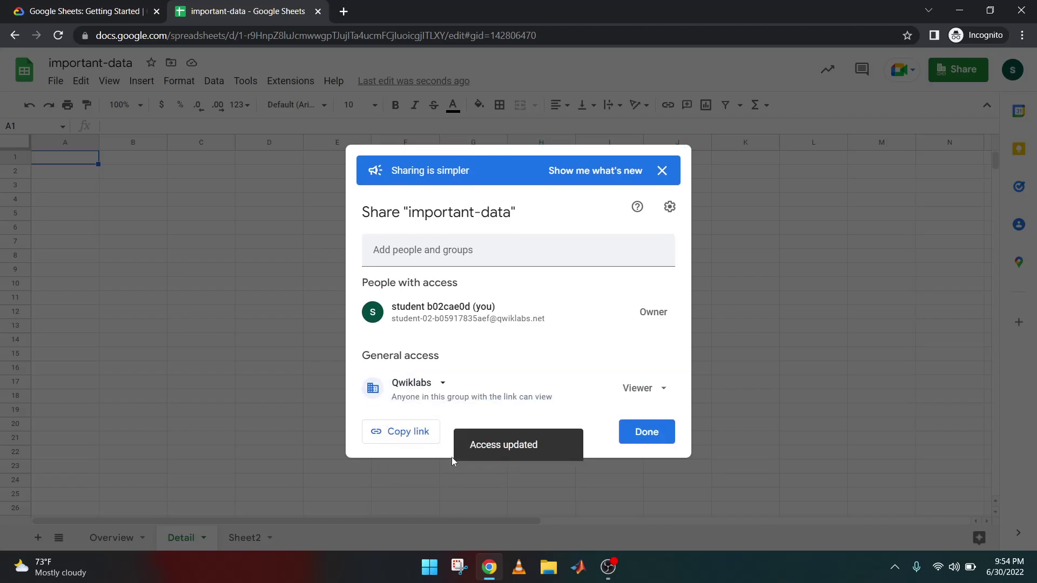
pyautogui.click(643, 430)
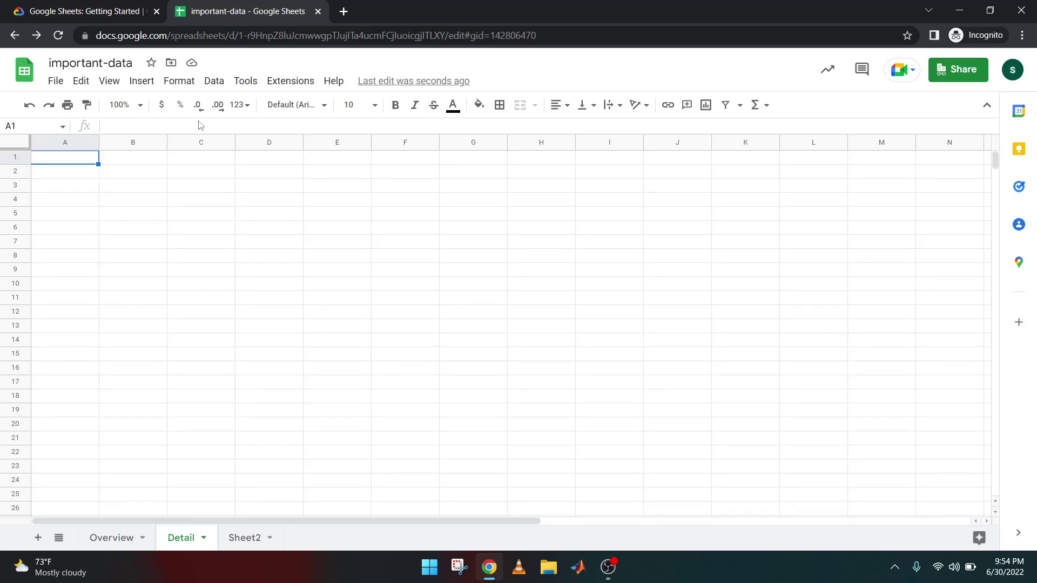
# Return to the lab instructions and check the progress for the "Share a link to a file or folder" objective.
pyautogui.click(135, 10)
pyautogui.scroll(-7, 393, 348)
pyautogui.scroll(-10, 393, 349)
pyautogui.click(366, 349)
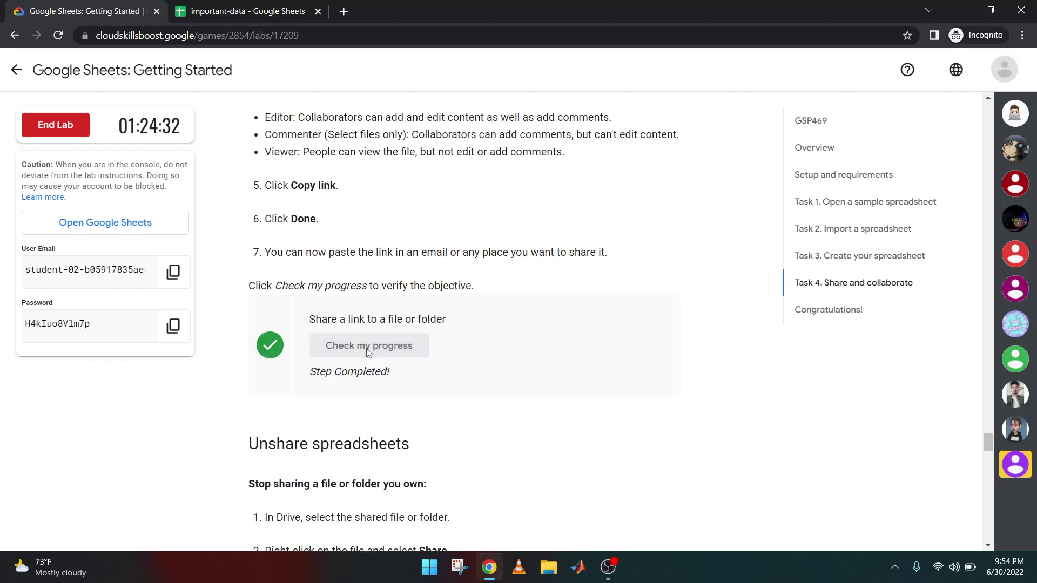
# Skim the rest of the lab instructions, end the lab and submit a five-star satisfaction rating.
pyautogui.scroll(-19, 367, 352)
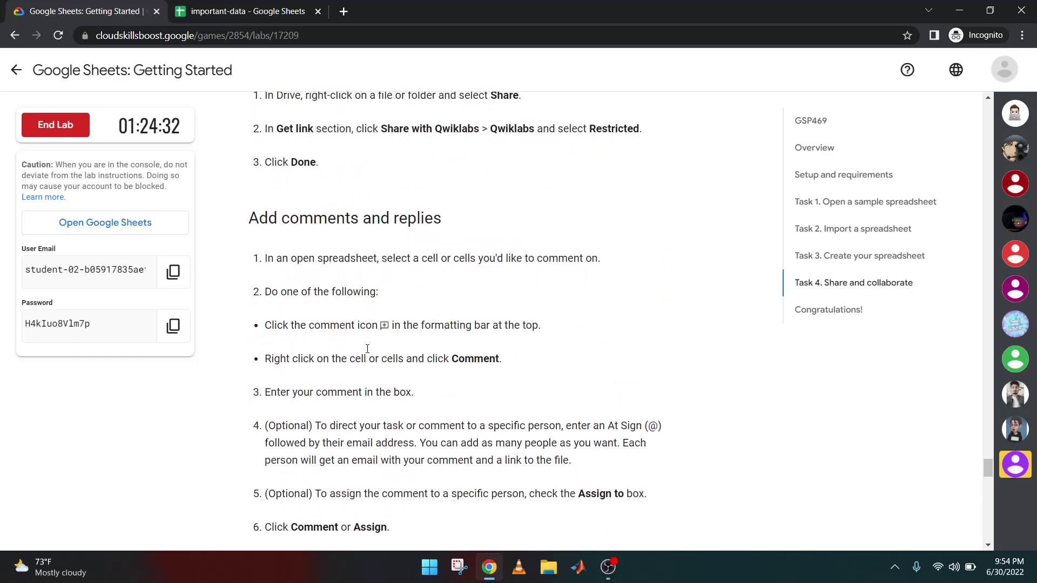
pyautogui.scroll(-12, 367, 350)
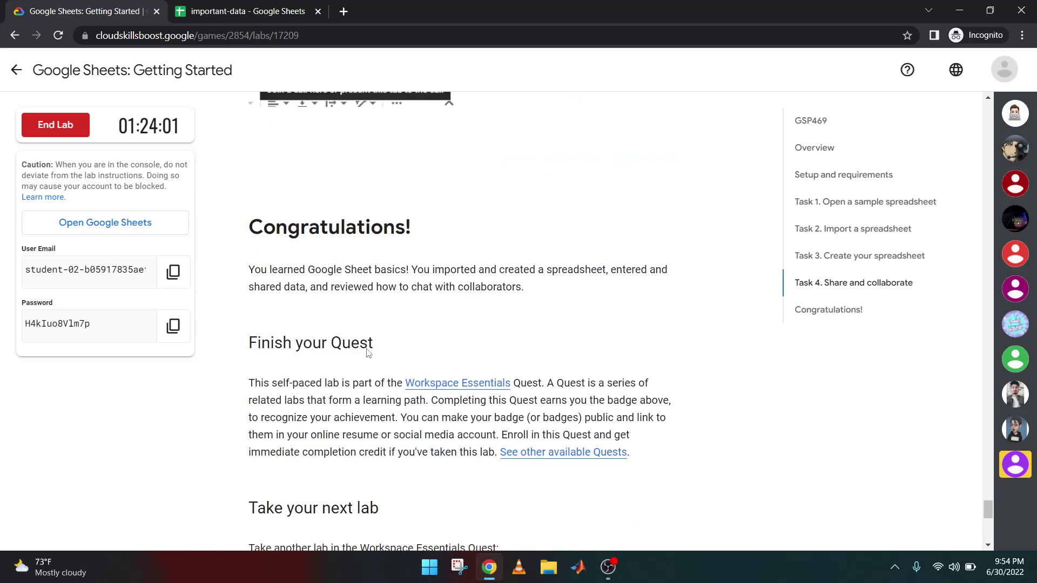
pyautogui.scroll(2, 368, 349)
pyautogui.click(57, 129)
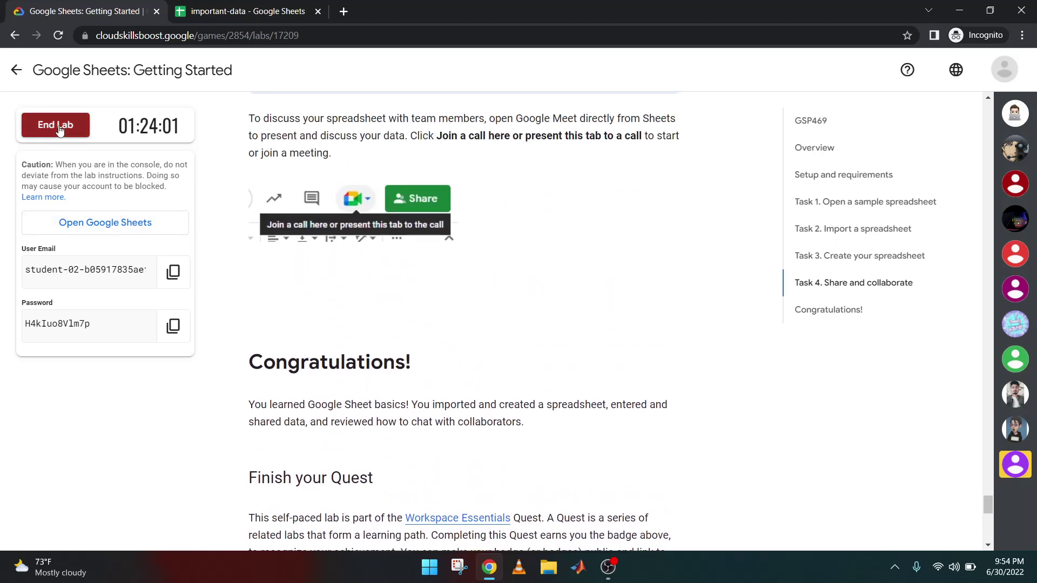
pyautogui.click(653, 354)
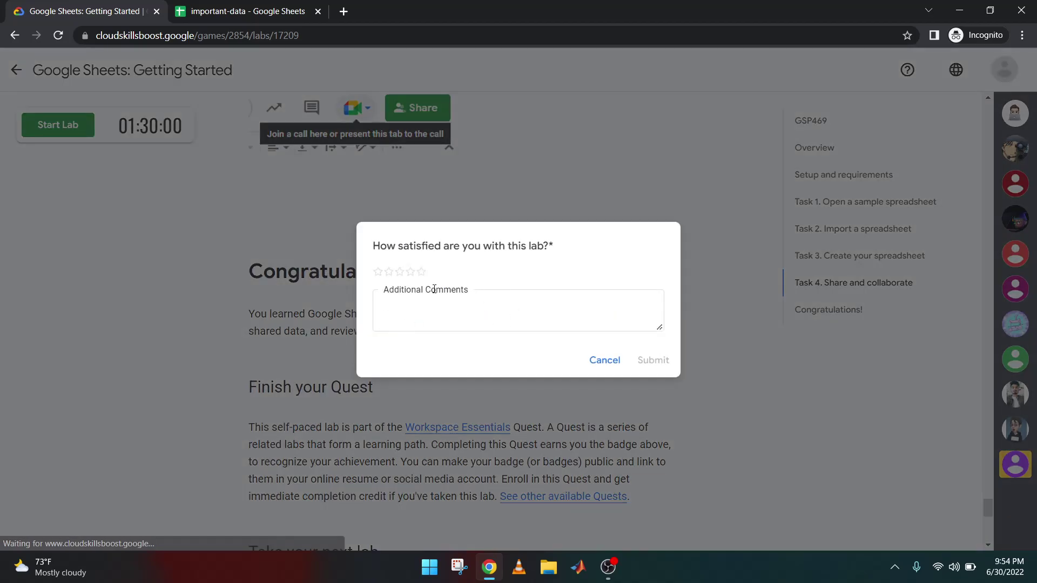
pyautogui.click(421, 272)
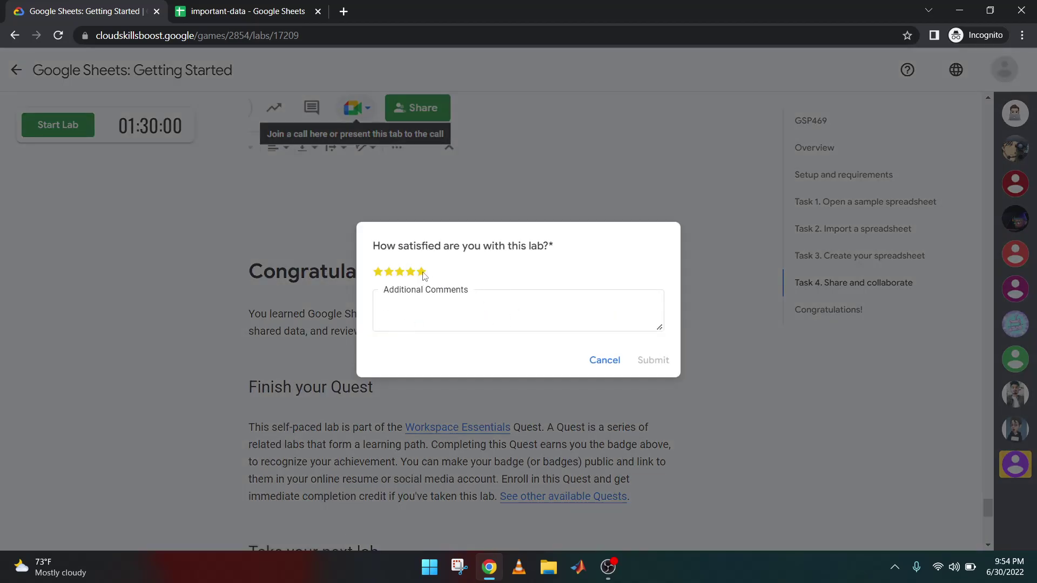
pyautogui.click(654, 360)
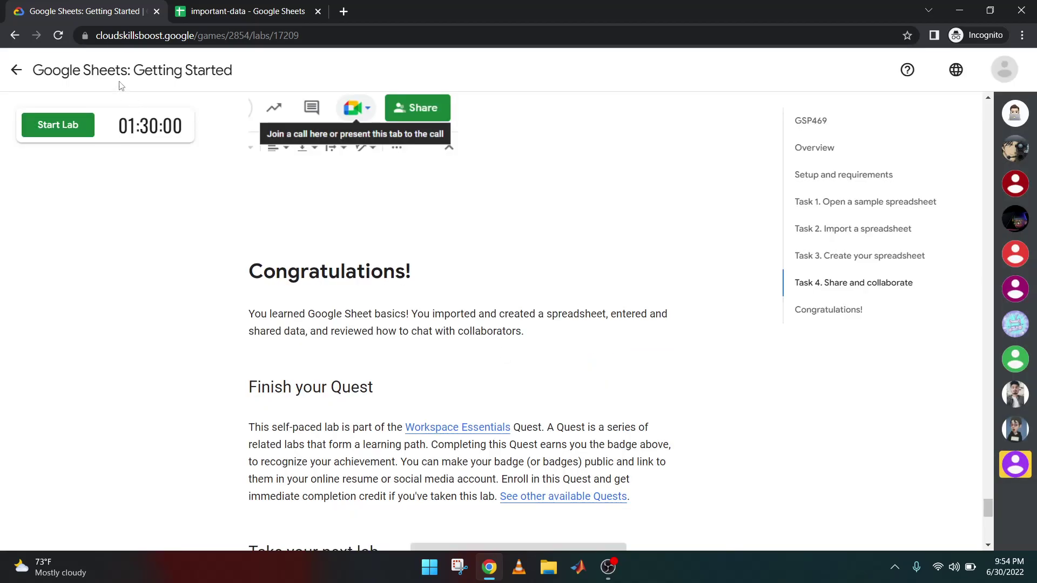
# Leave the lab page for the challenge overview and close the important-data spreadsheet.
pyautogui.click(17, 70)
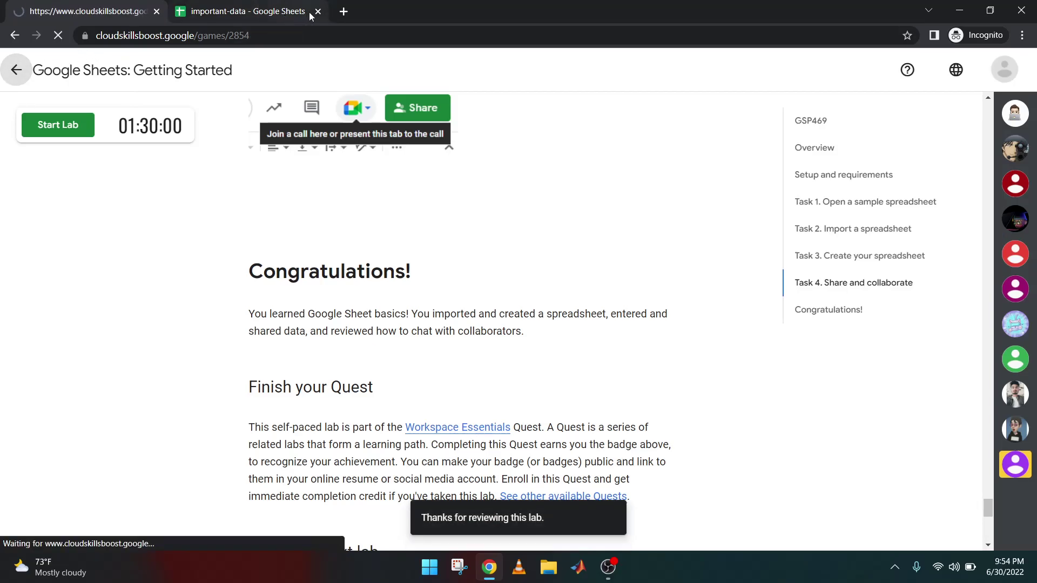
pyautogui.click(296, 14)
pyautogui.click(319, 12)
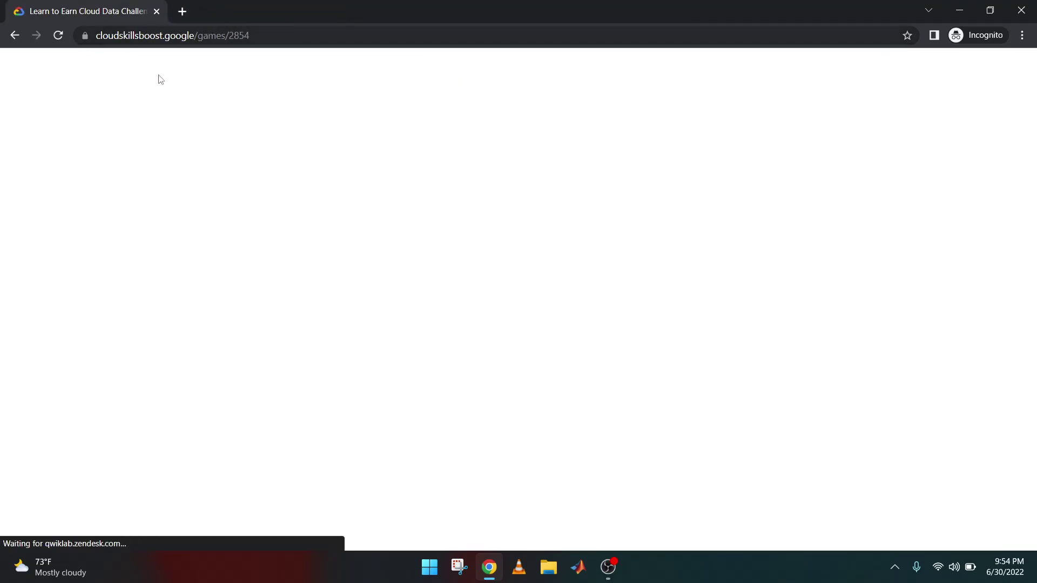
# Expand the Data Analyst Track and examine the completion status of the "Google Sheets: Getting Started" lab.
pyautogui.scroll(-15, 414, 354)
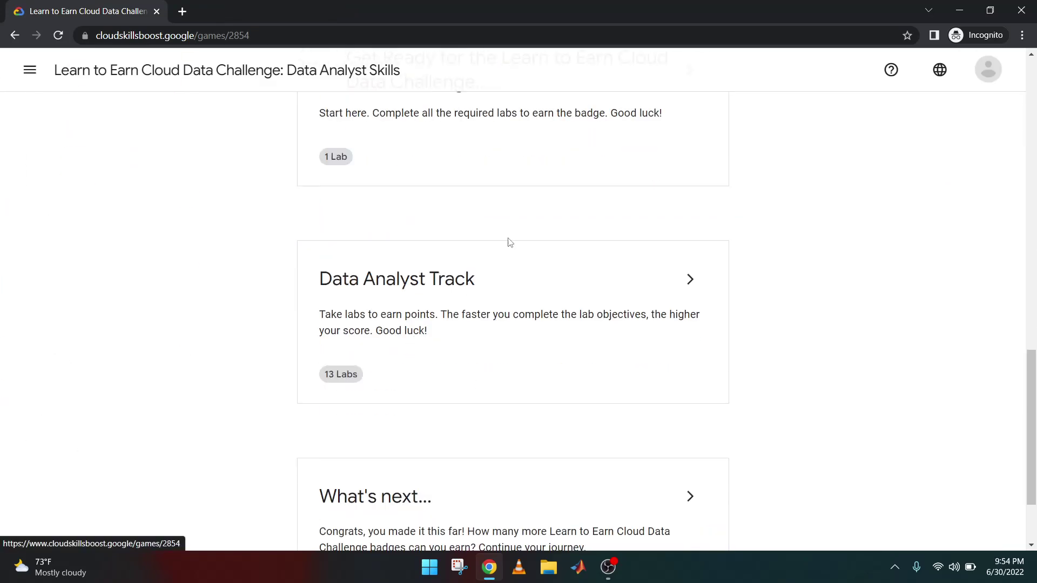
pyautogui.click(685, 278)
pyautogui.scroll(-8, 591, 335)
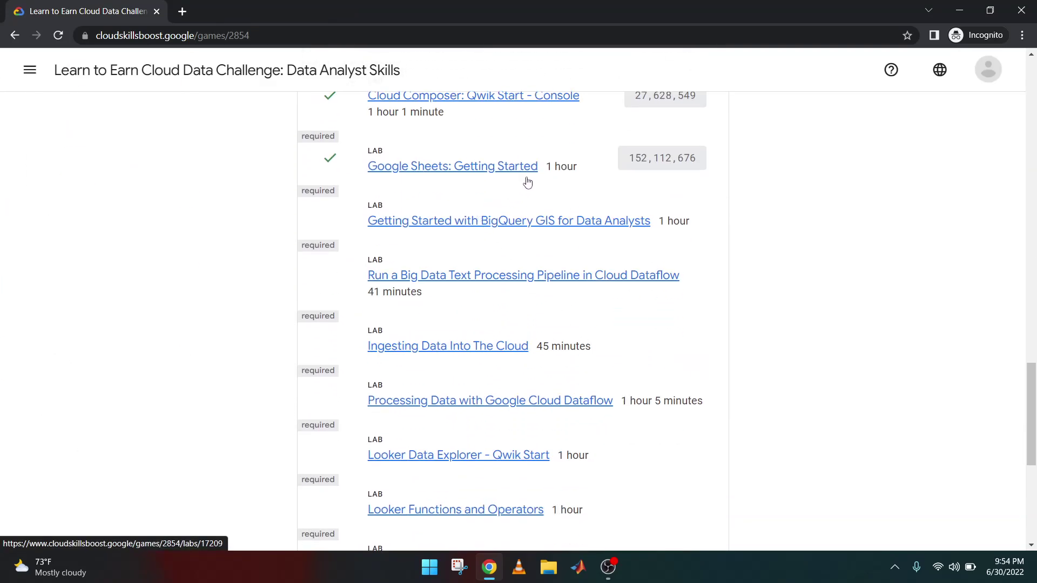